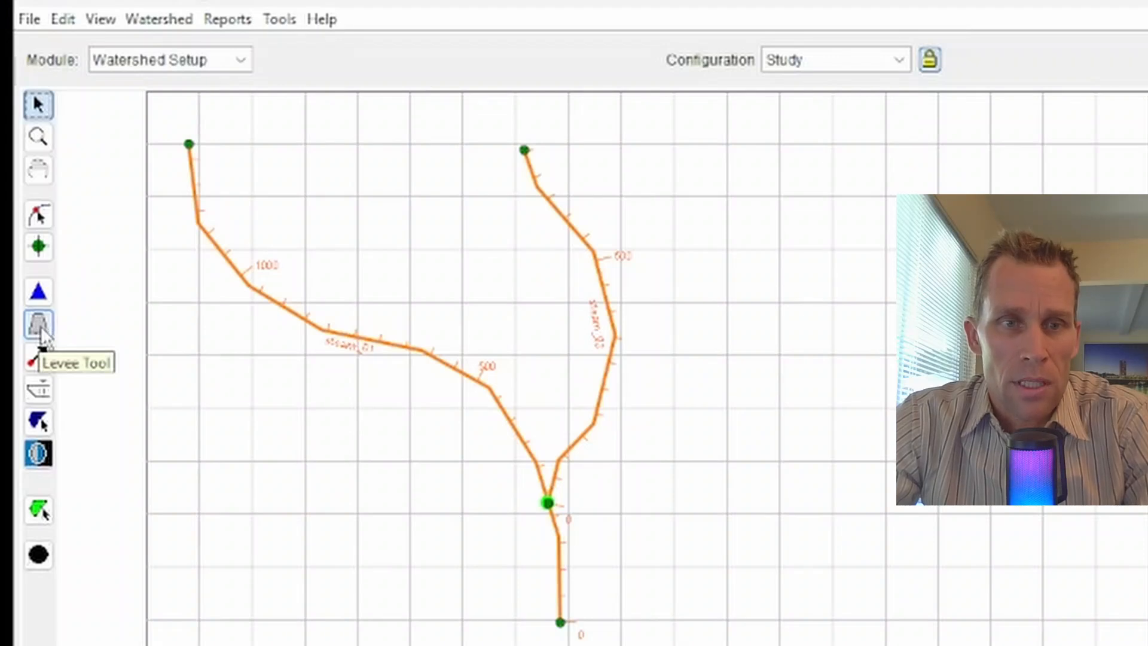
- In the Watershed Setup module, draw a levee along steam_01 from about station 1090 down to about station 584 and name it levee_01
left_click(217, 63)
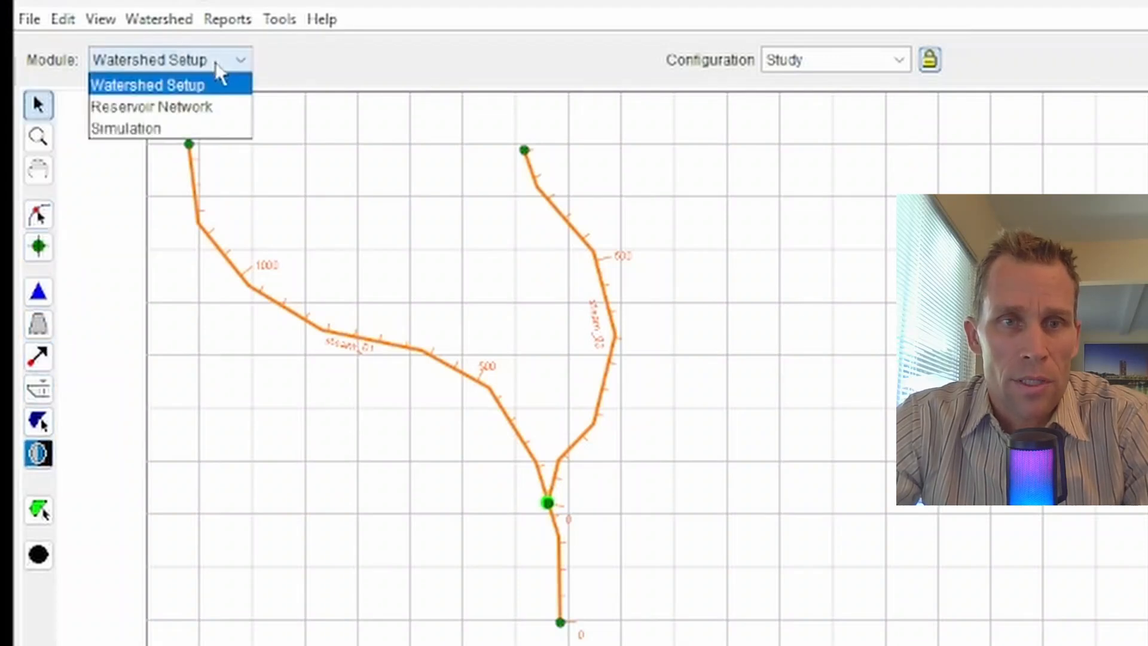
left_click(213, 79)
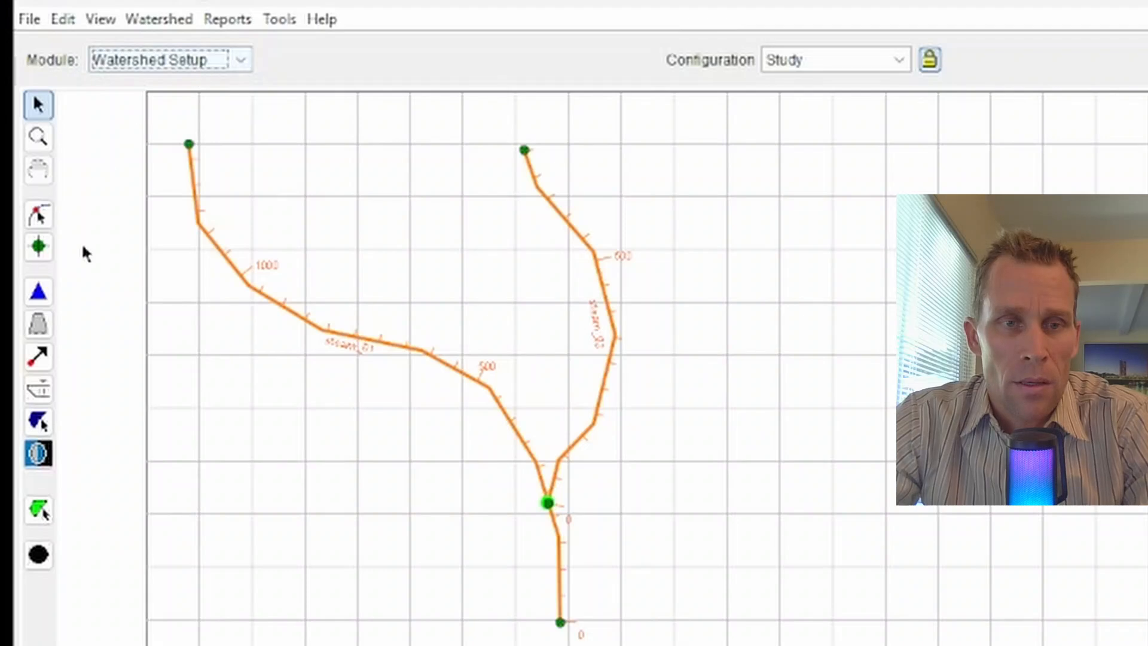
left_click(39, 325)
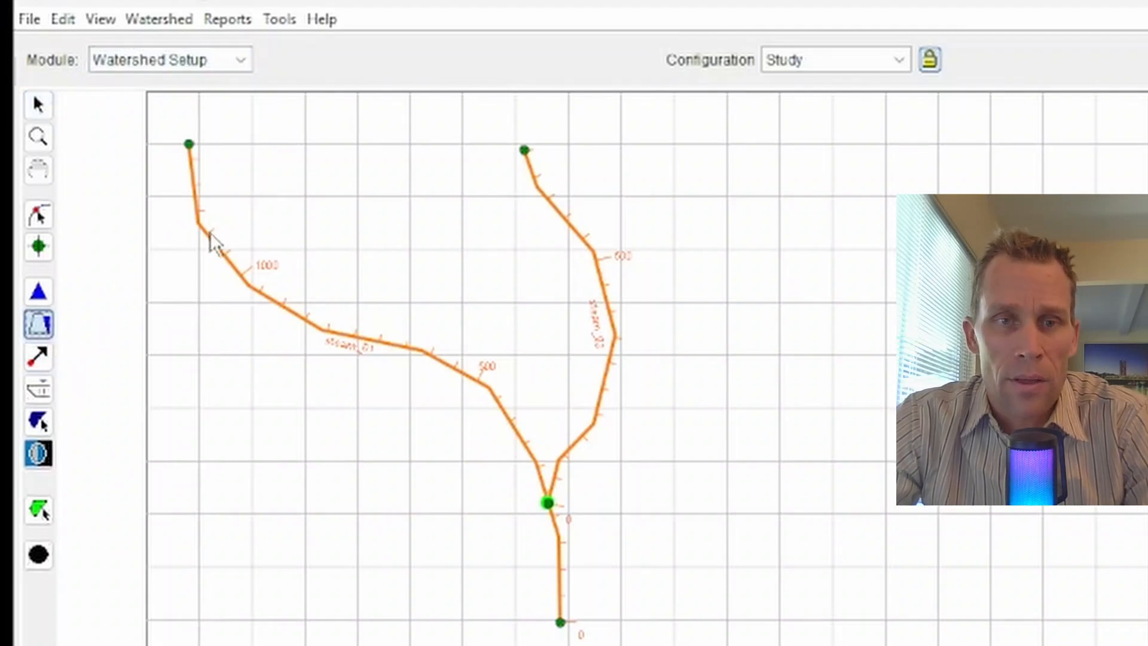
mouse_move(208, 238)
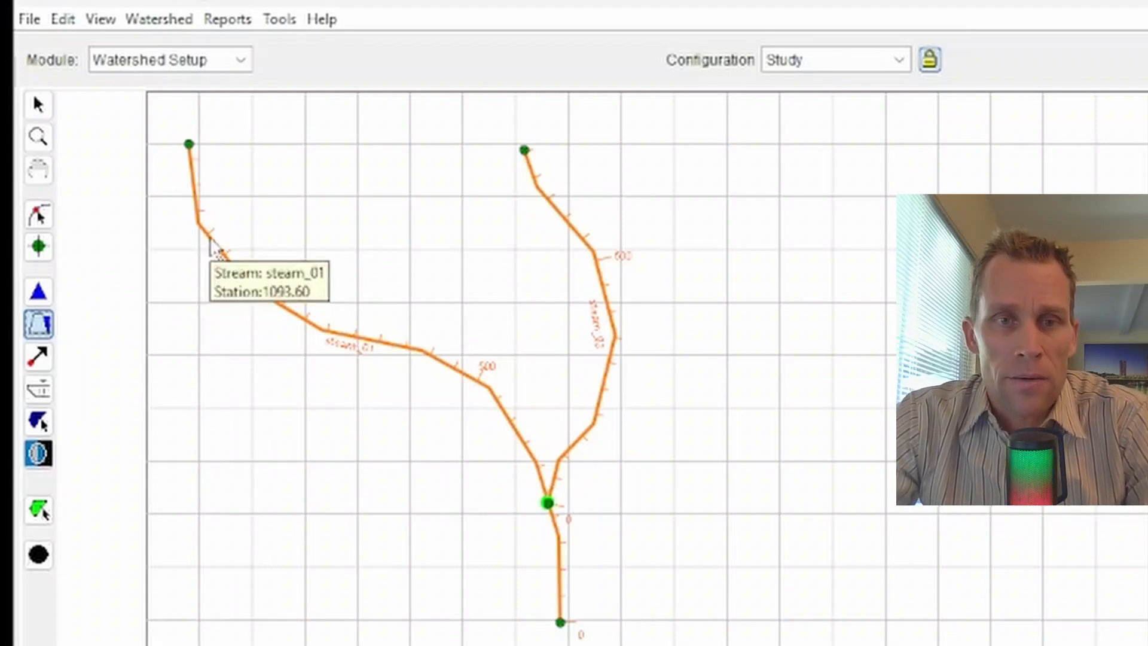
left_click(212, 243)
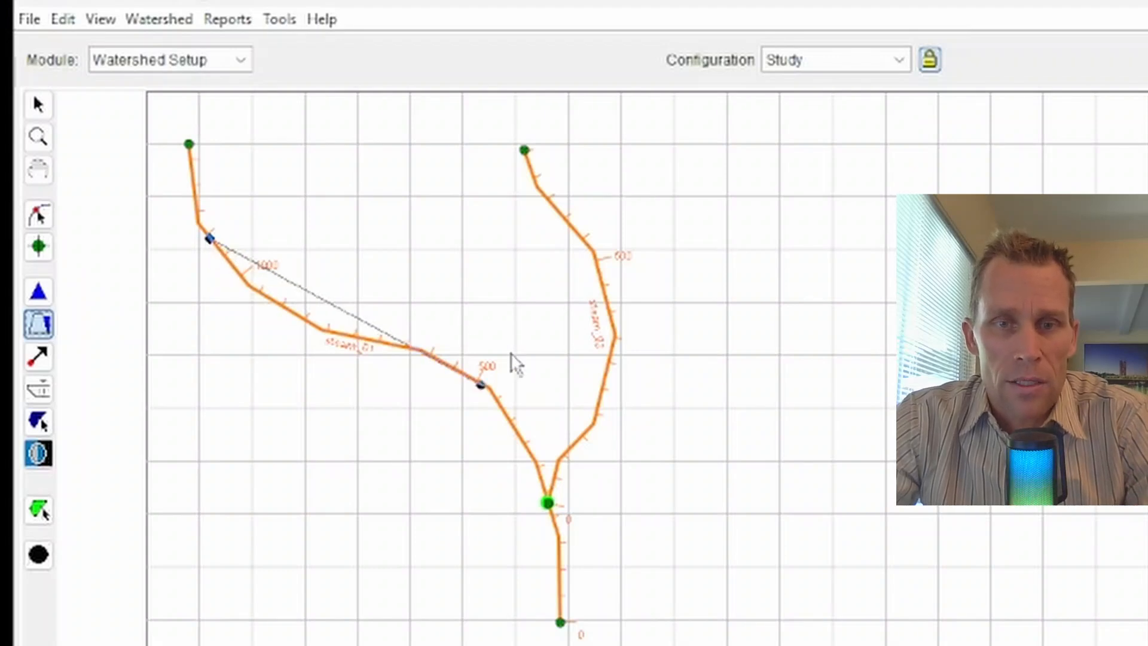
left_click(441, 371)
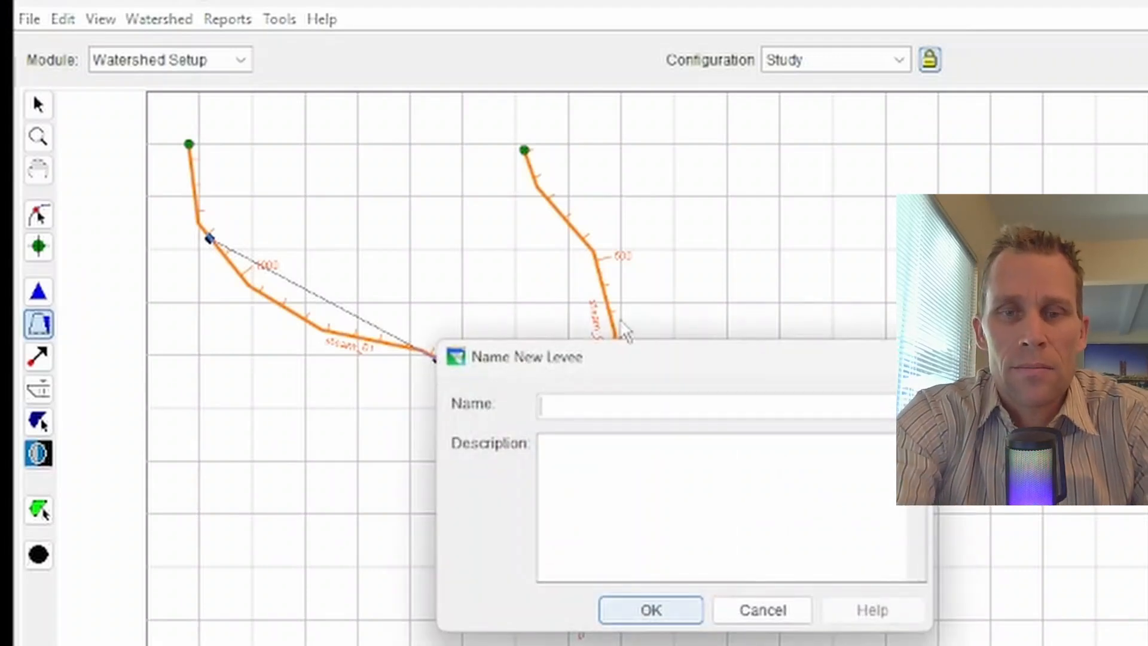
type("levee_01")
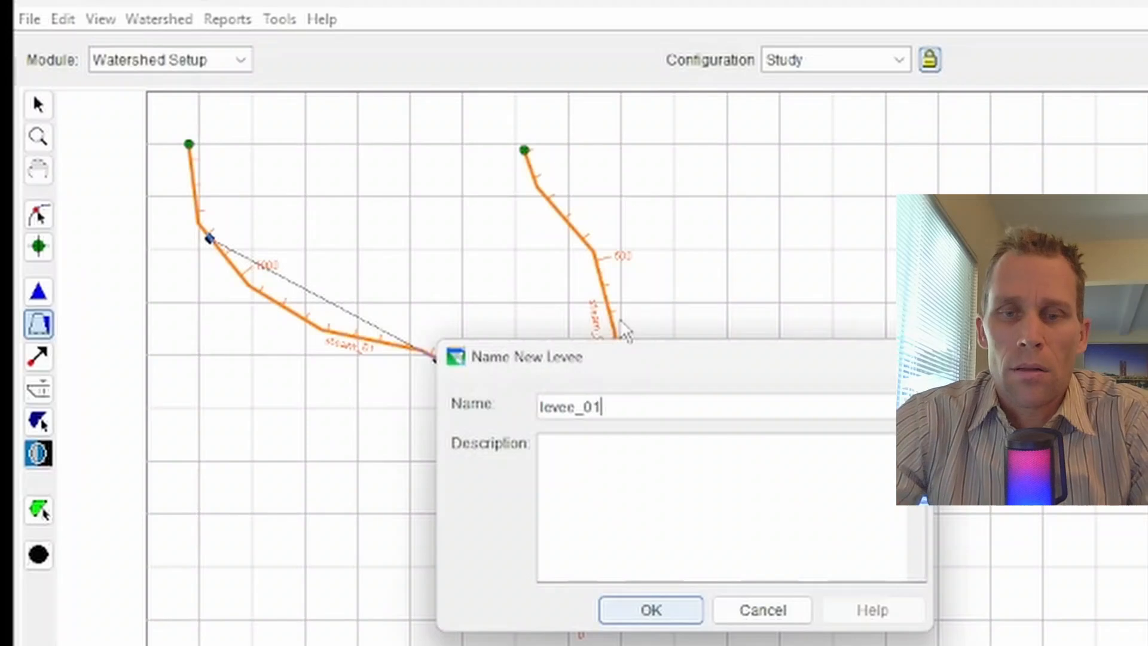
left_click(651, 610)
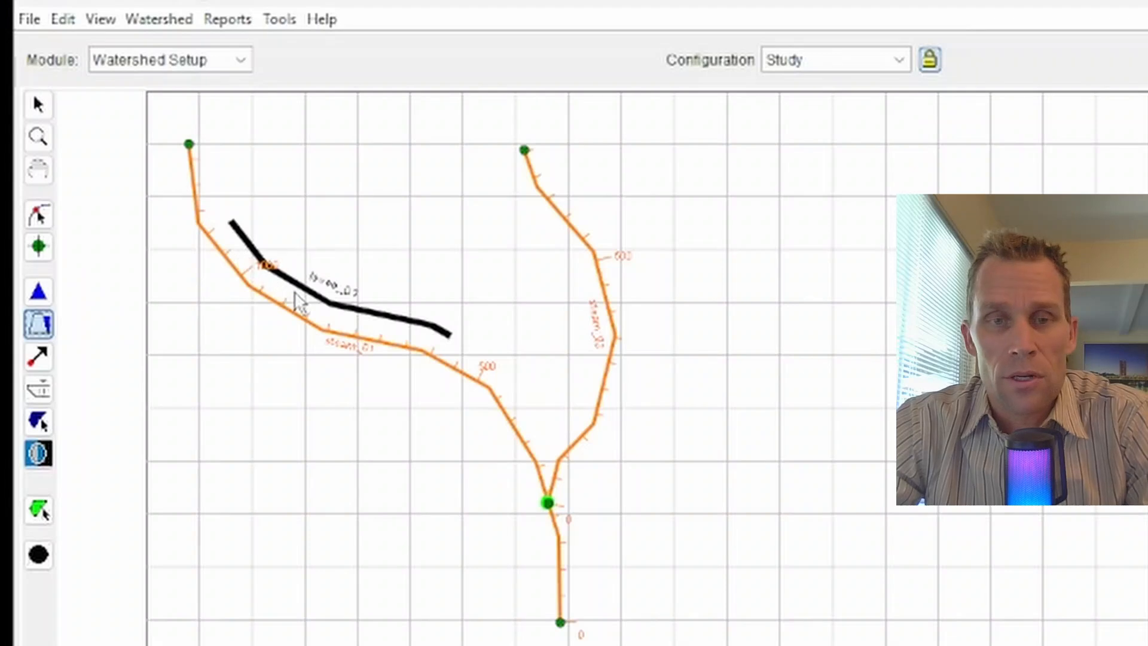
- Examine the levee line color, width and name settings in the Study layer's drawing properties
right_click(334, 302)
left_click(314, 216)
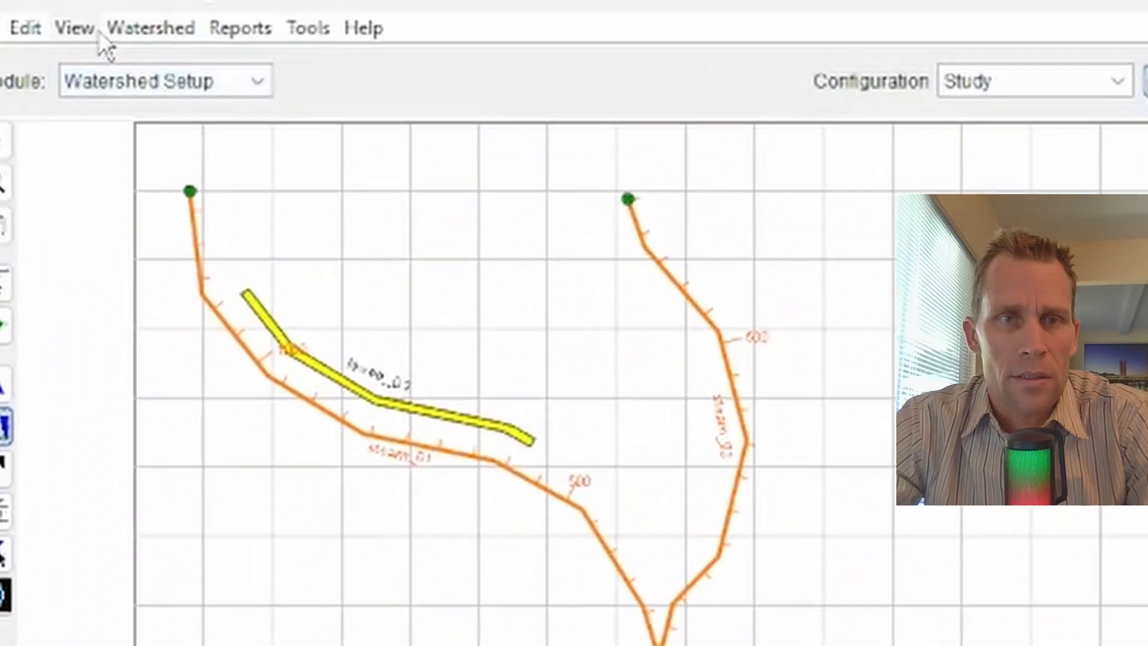
left_click(74, 28)
left_click(100, 135)
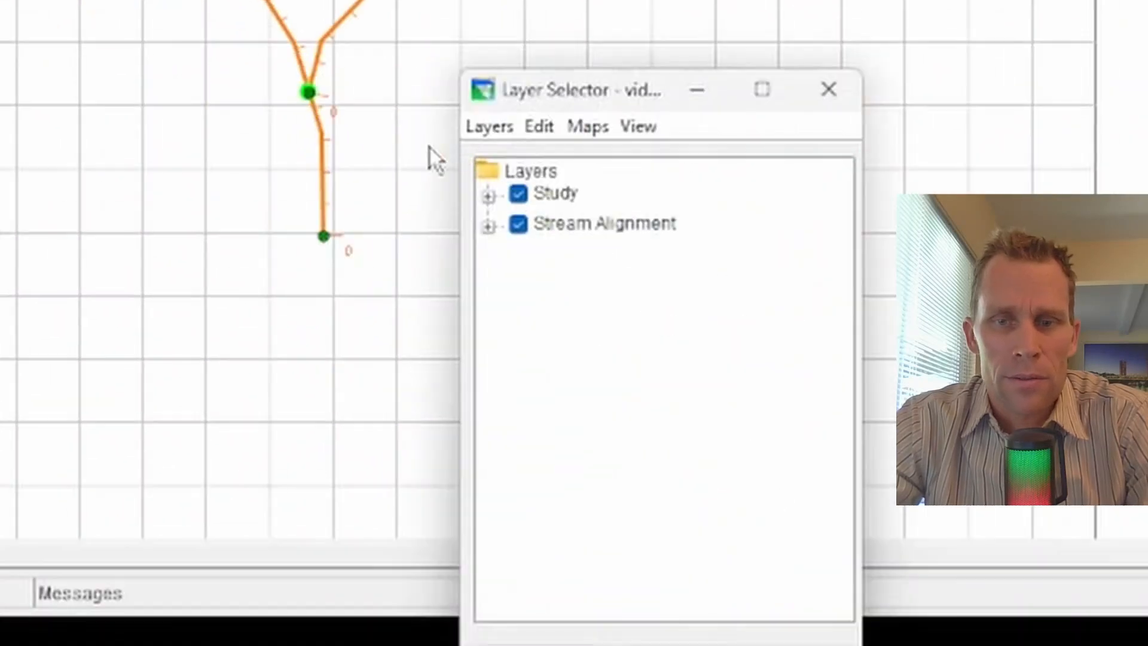
right_click(544, 195)
left_click(613, 439)
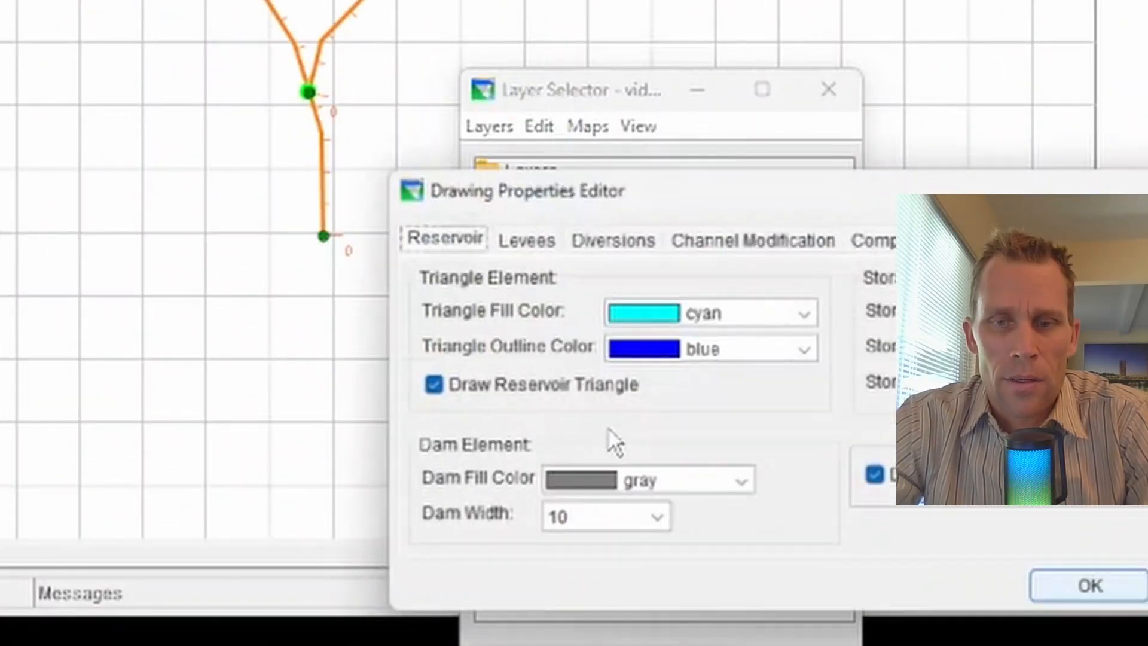
mouse_move(606, 193)
left_mouse_down()
mouse_move(592, 172)
mouse_move(231, 209)
left_mouse_up()
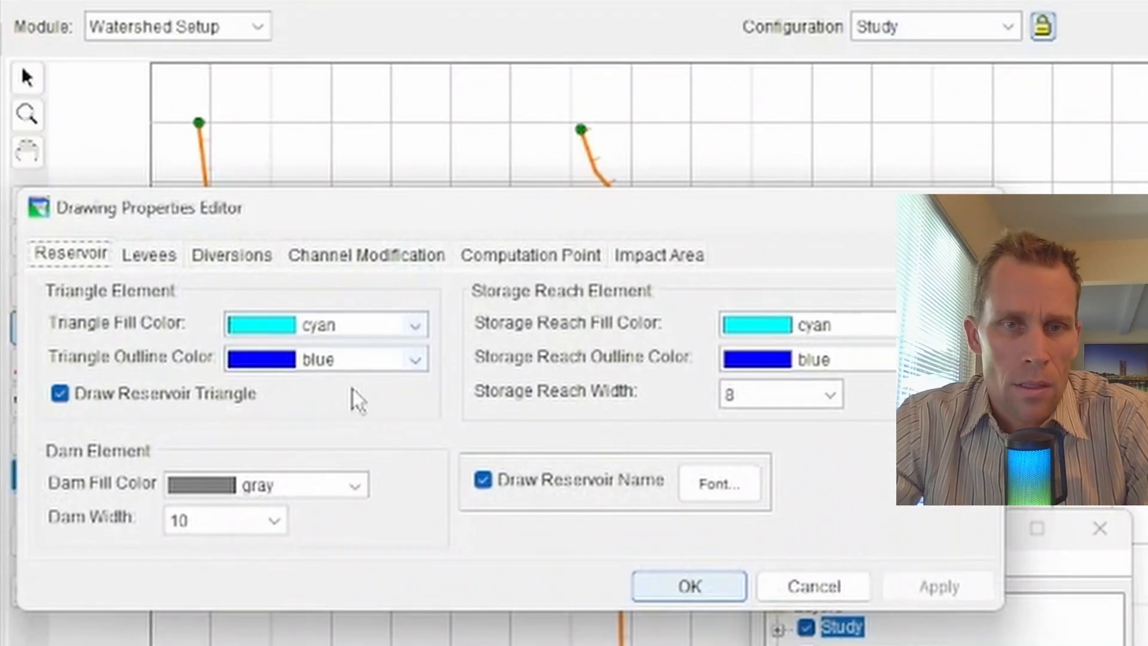
left_click(148, 257)
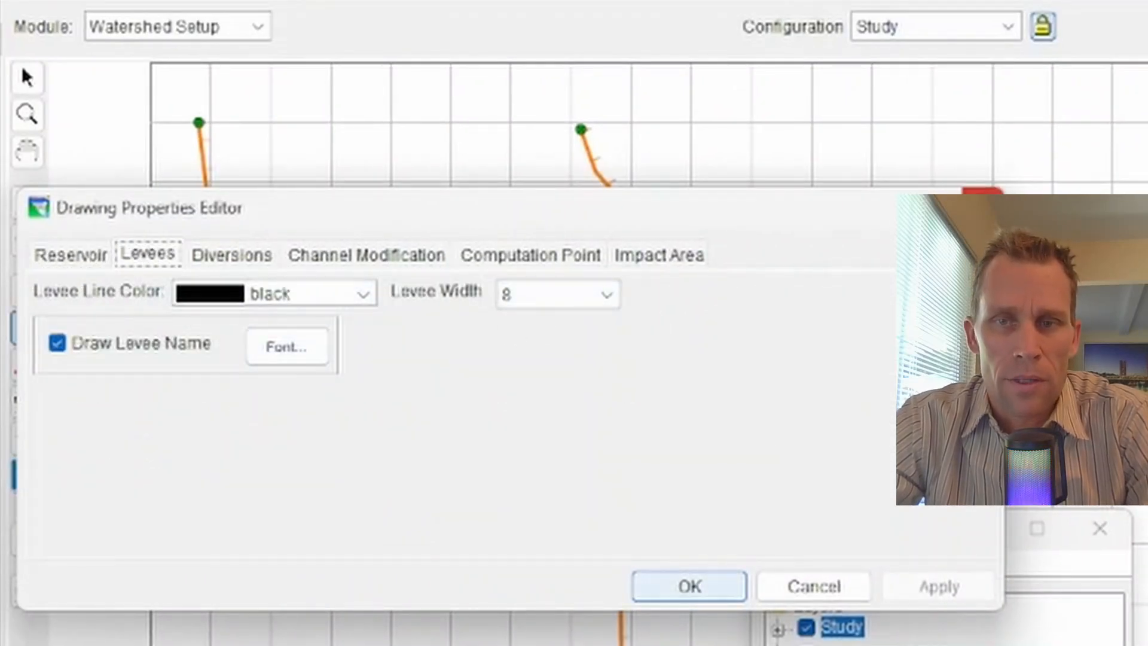
left_click(689, 586)
left_click(1098, 532)
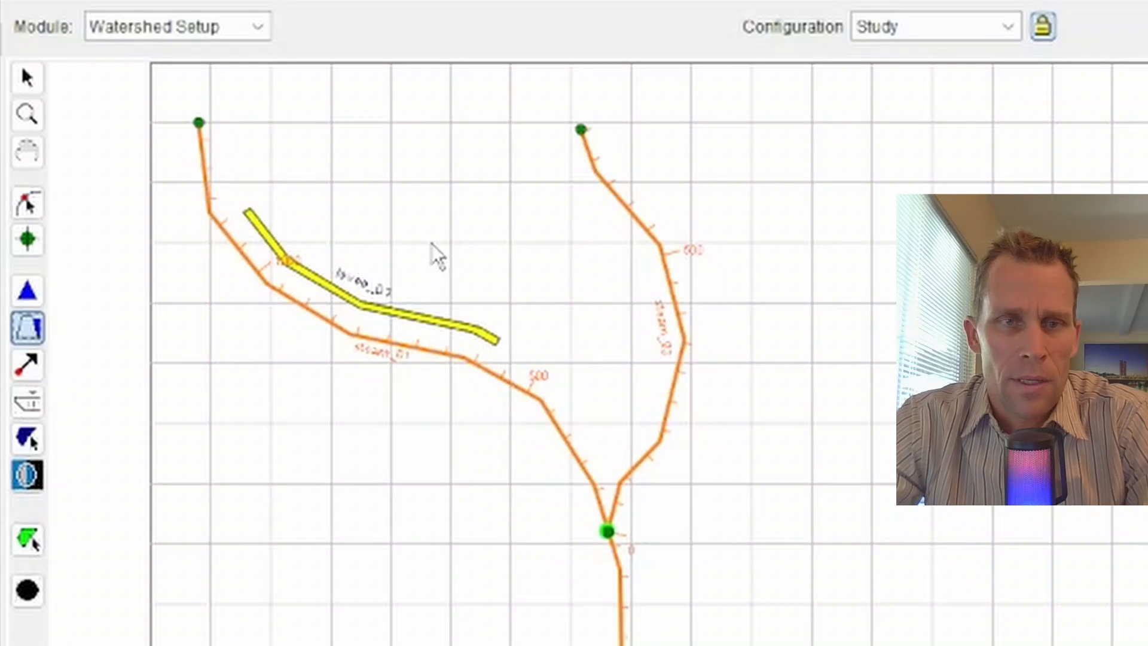
left_click(28, 78)
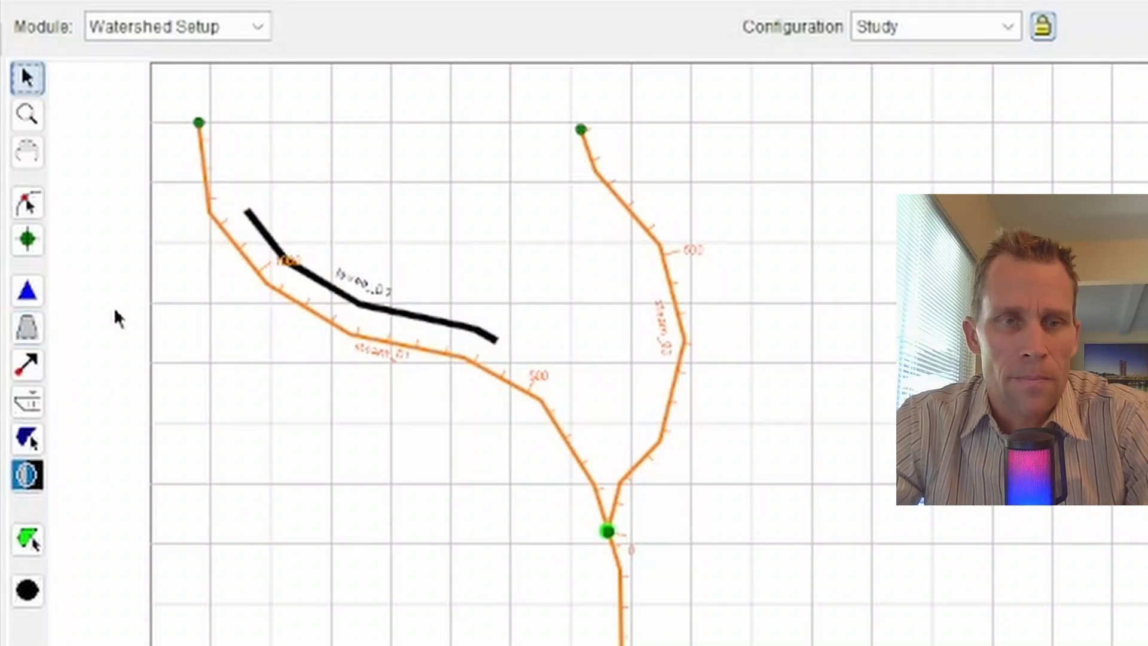
- Edit levee_01 to set its start station on steam_01 to 720 and apply the change
left_click(27, 328)
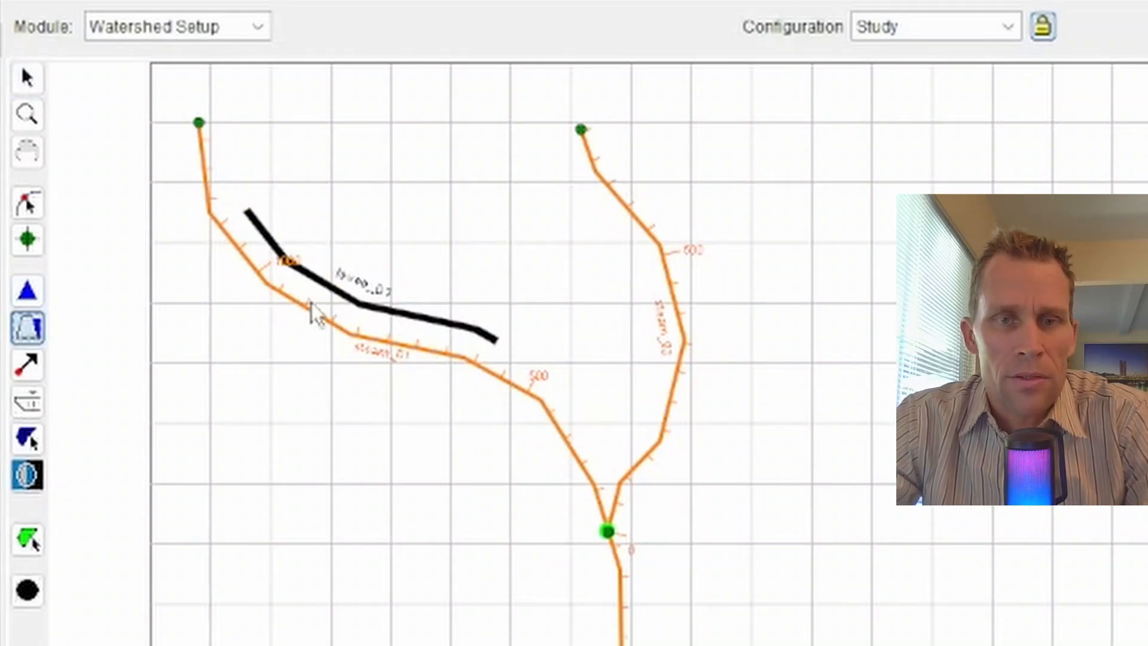
right_click(373, 307)
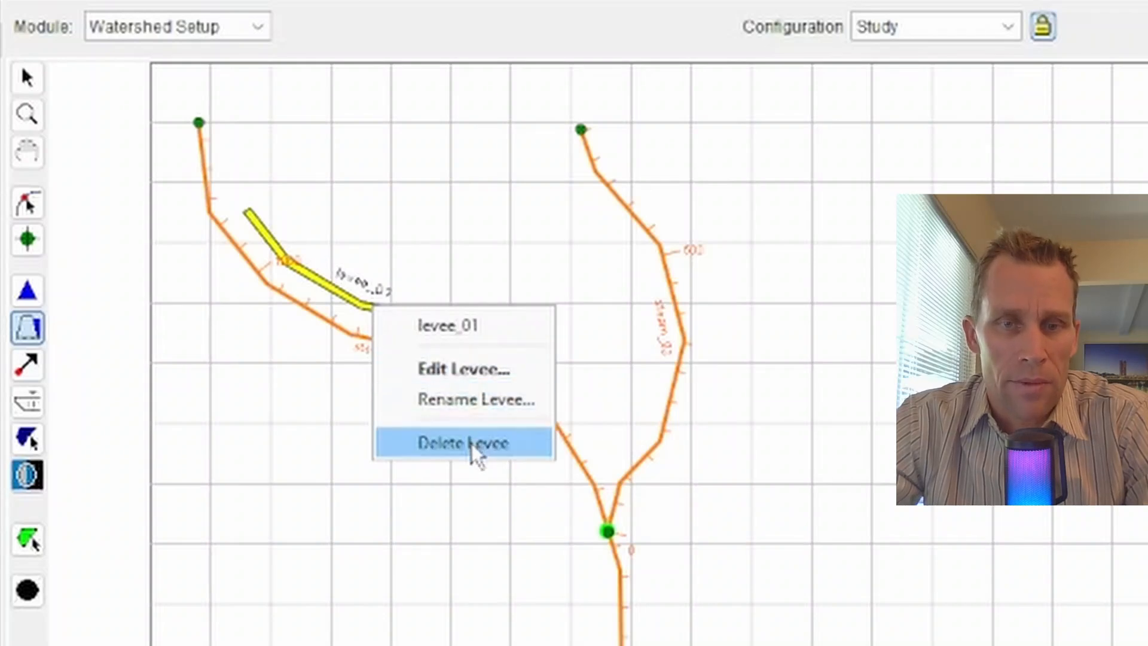
left_click(472, 375)
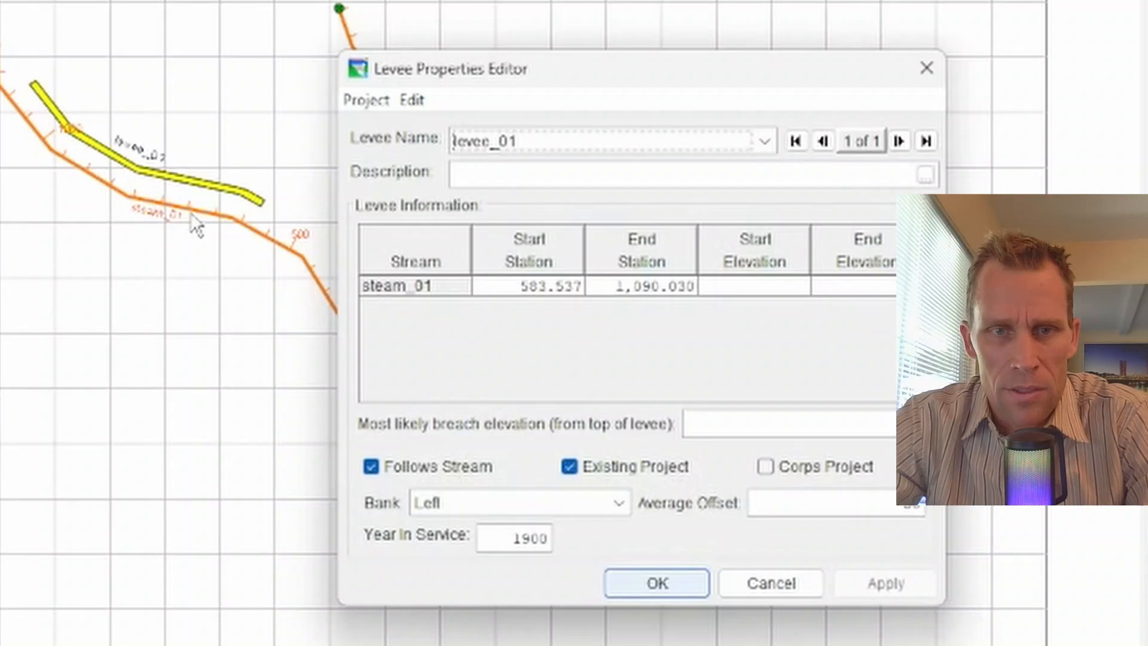
double_click(514, 290)
type("7")
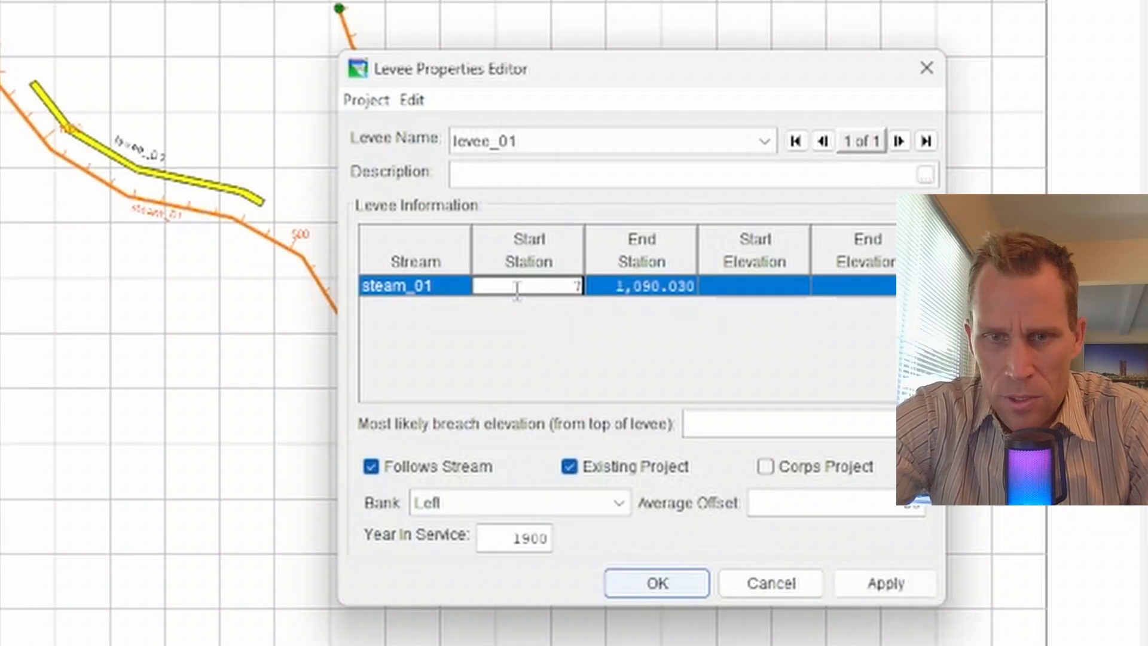
type("20")
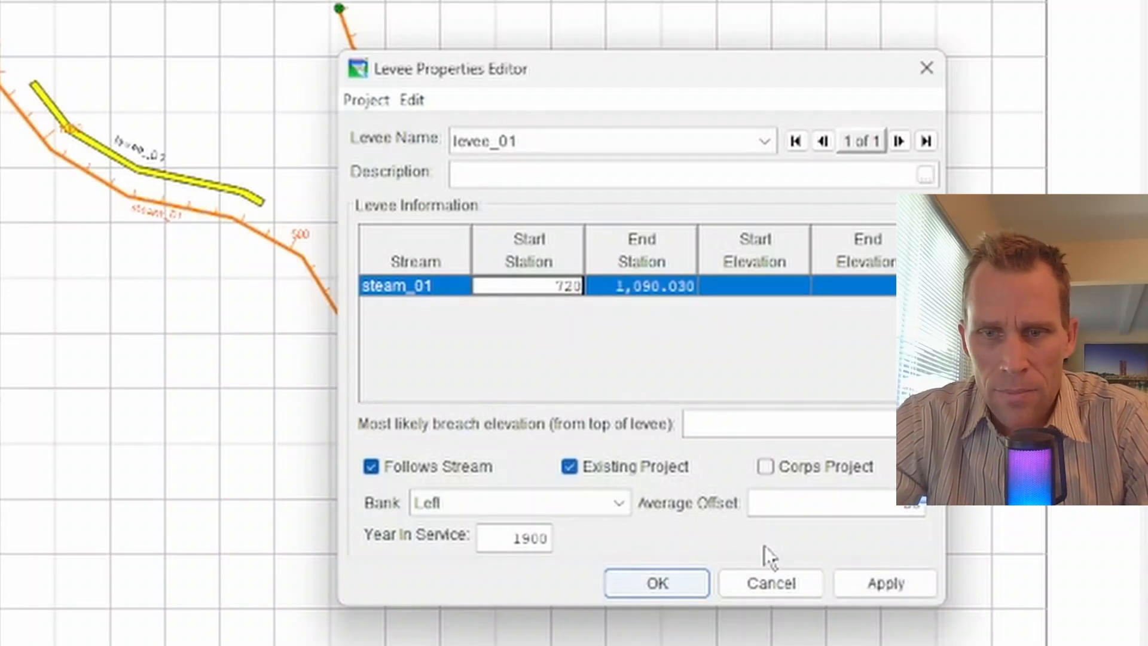
key("Tab")
left_click(884, 592)
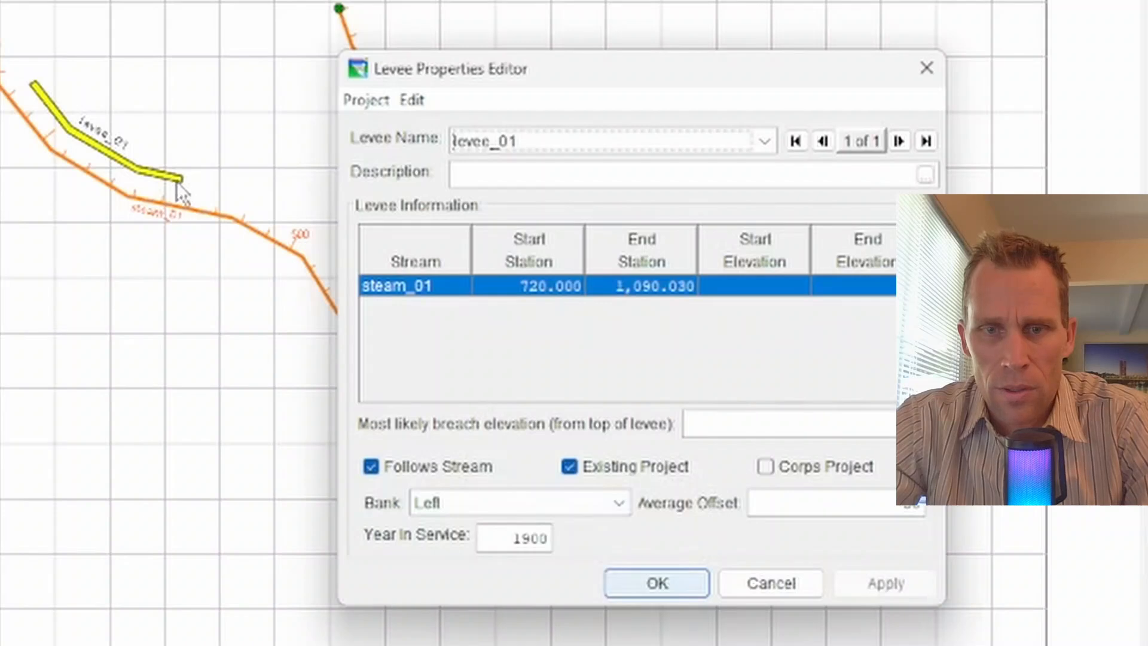
- Switch levee_01 to the Right bank of the stream, apply the change and finish editing its properties
left_click(450, 509)
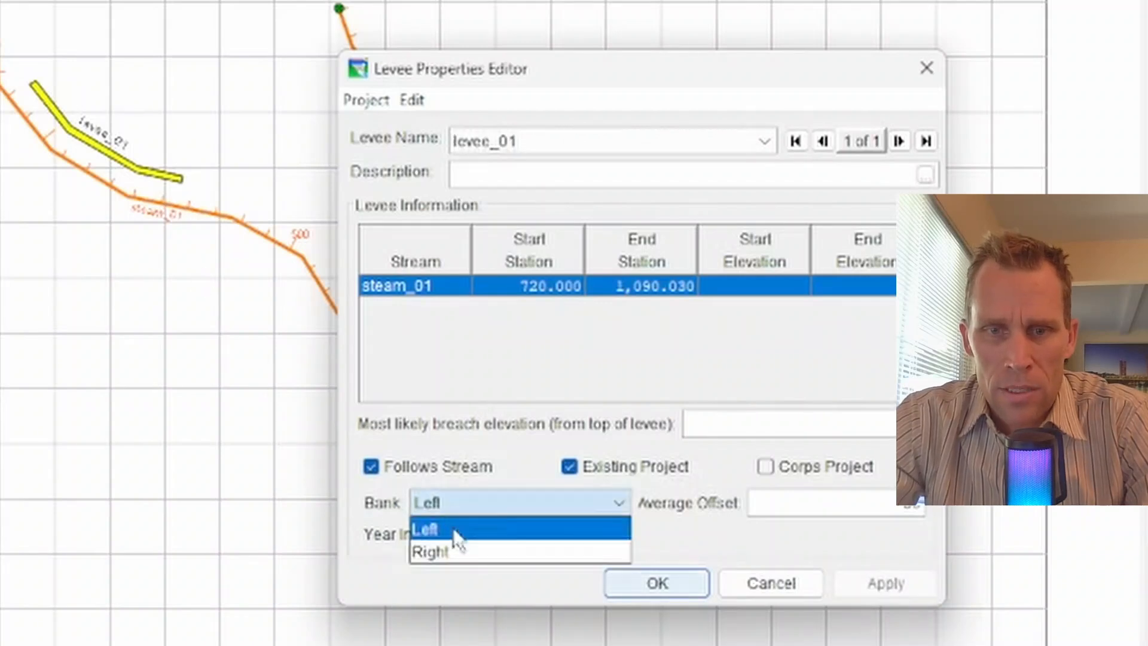
left_click(455, 556)
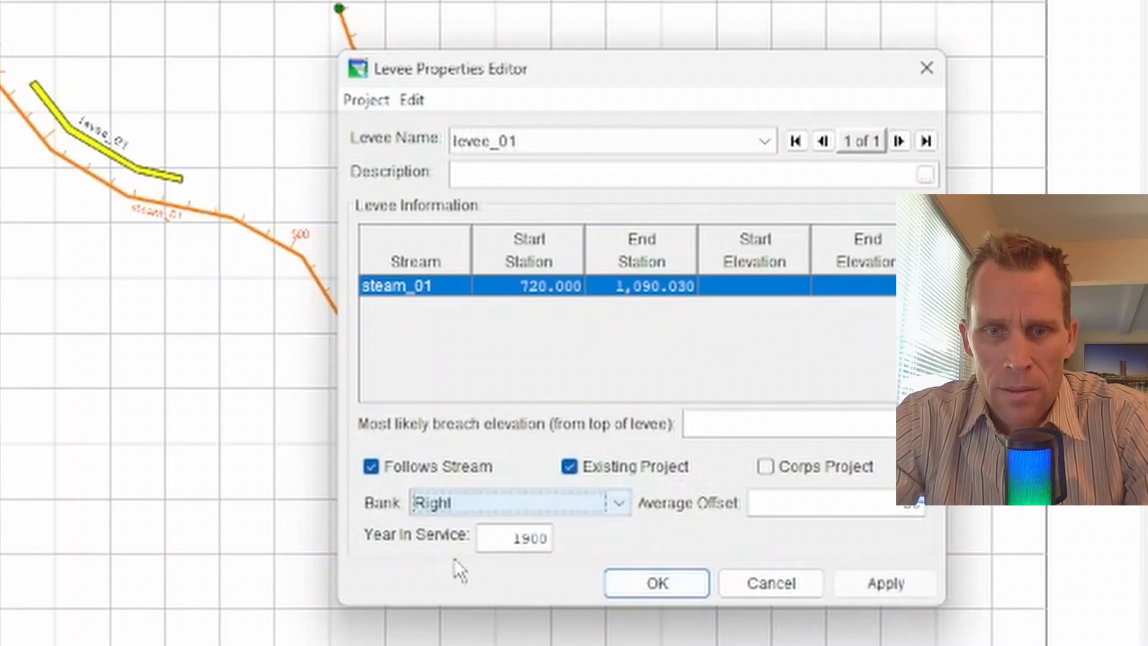
left_click(879, 588)
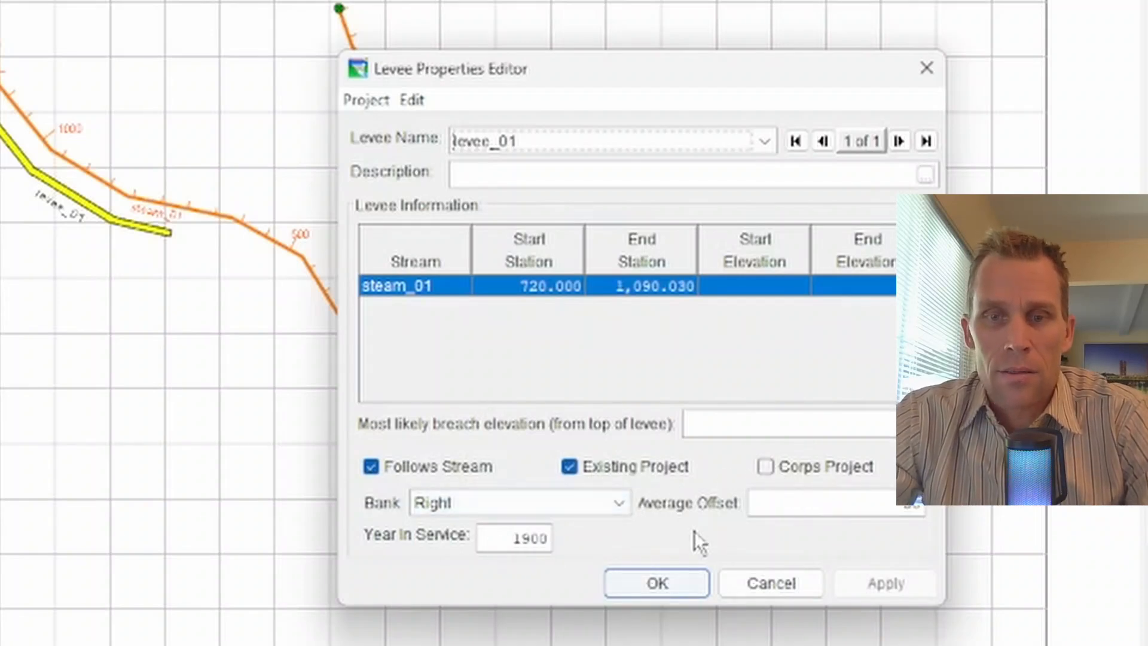
left_click(665, 587)
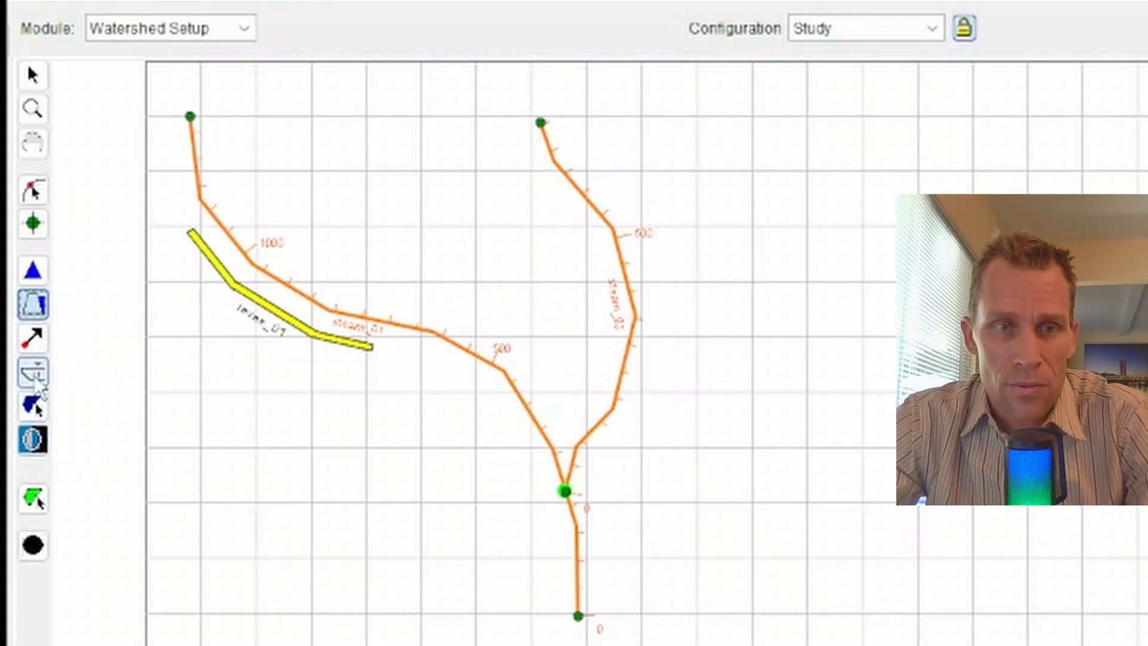
- Draw a channel modification along steam_02 from its upper reach down to about station 289 and name it channel_modification_01
left_click(35, 374)
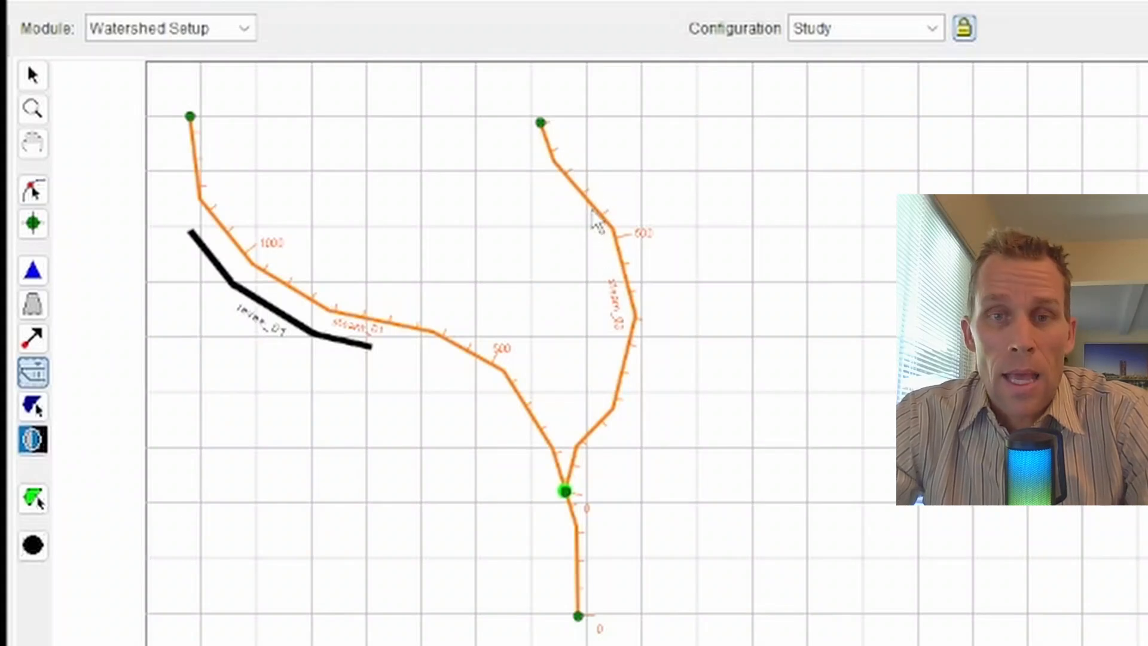
mouse_move(591, 218)
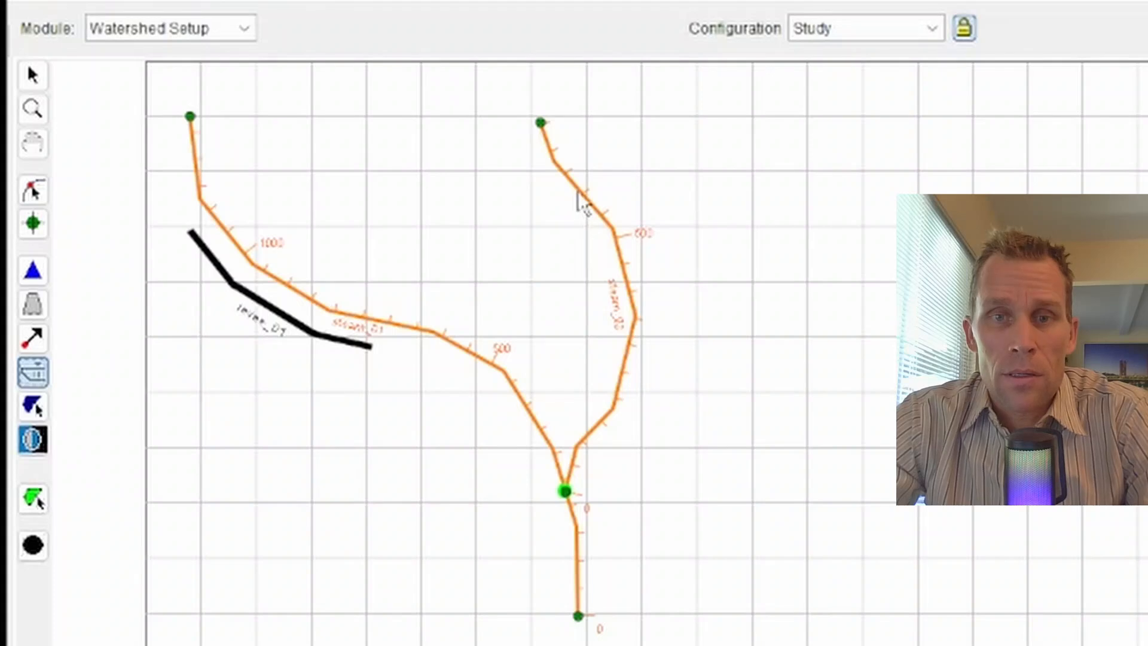
mouse_move(577, 194)
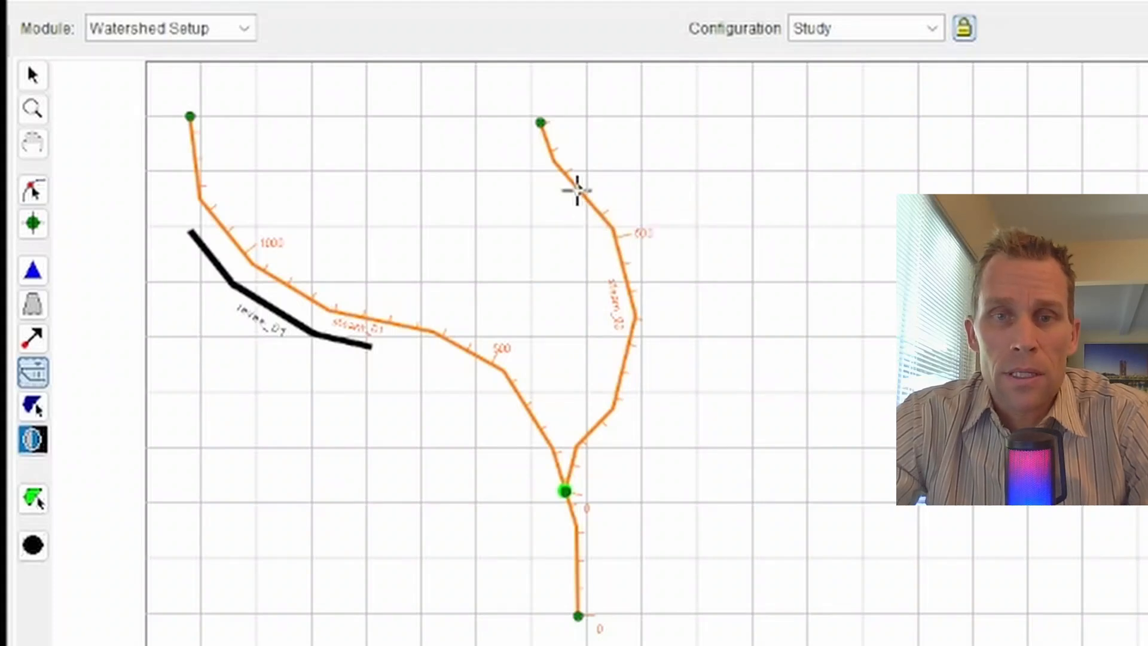
left_click(578, 190)
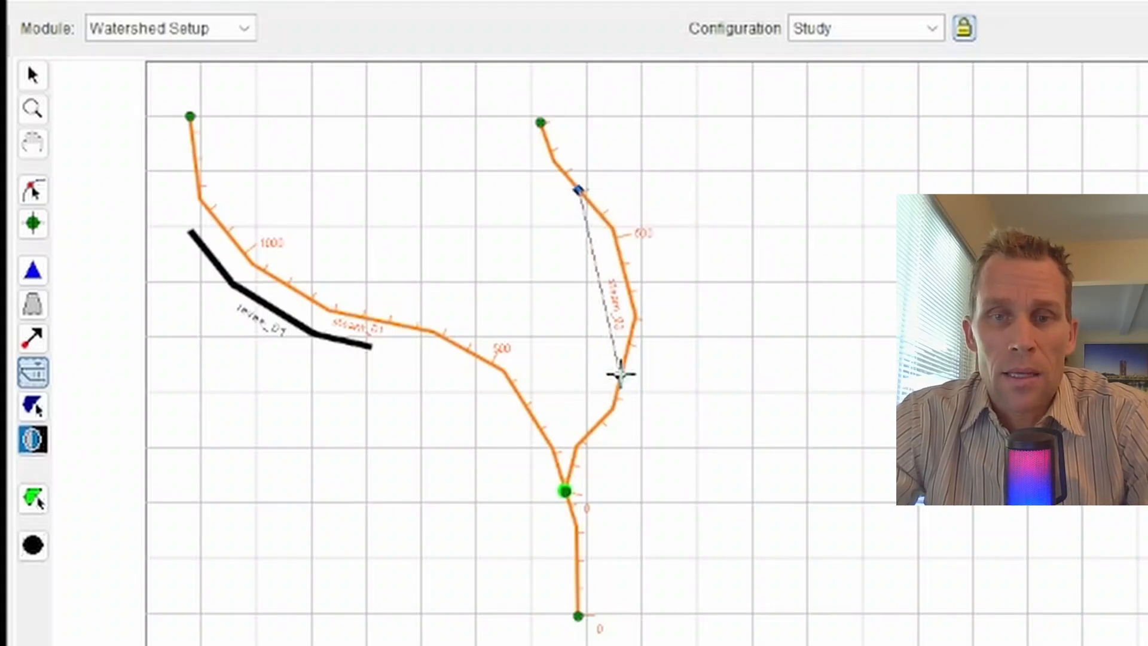
mouse_move(623, 351)
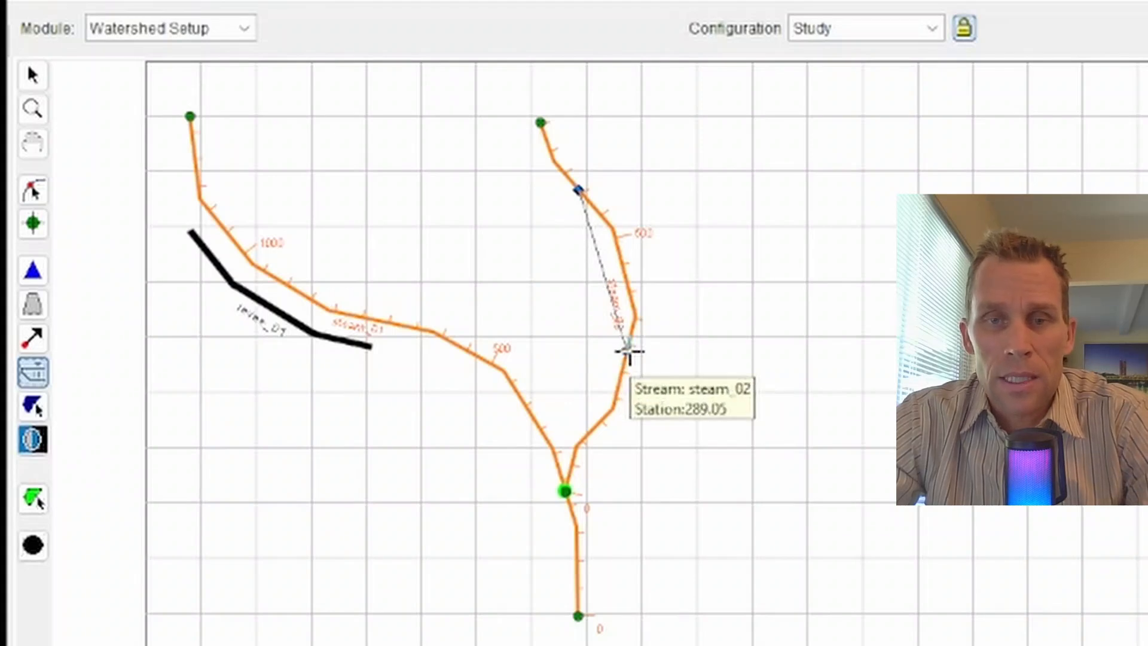
left_click(626, 352)
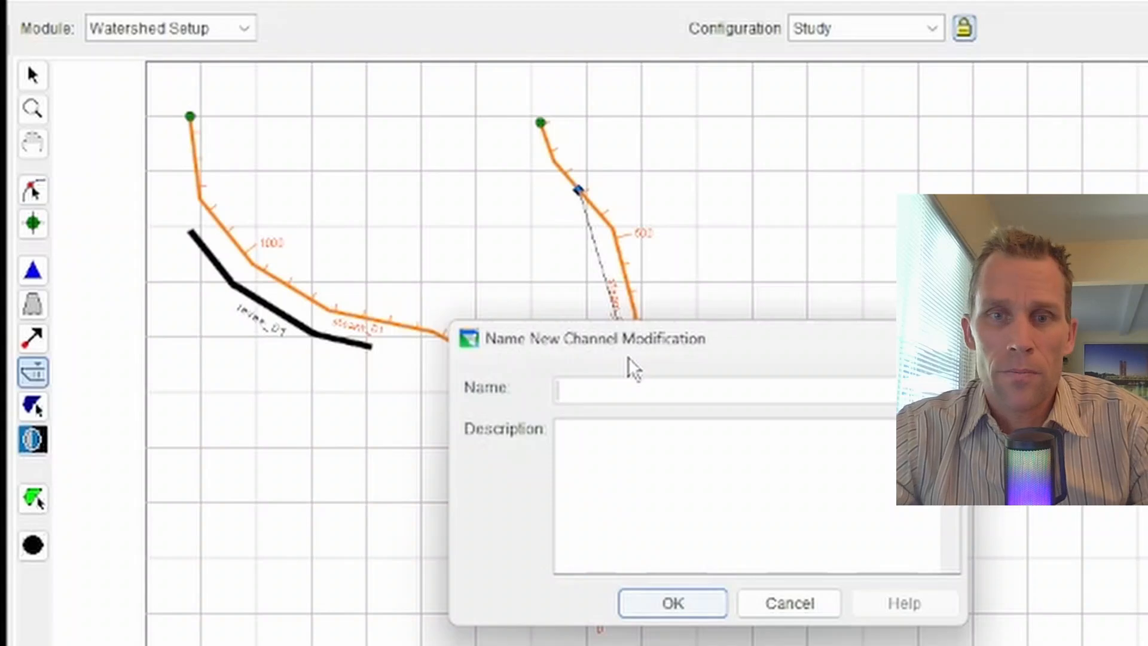
type("channel_")
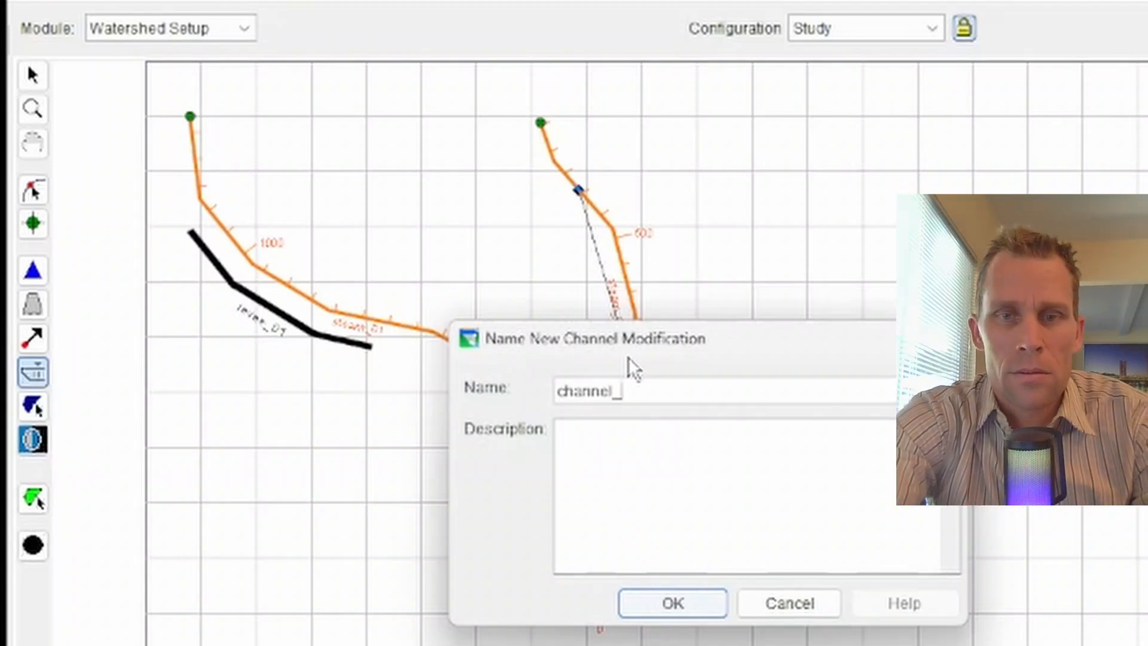
type("modification_01")
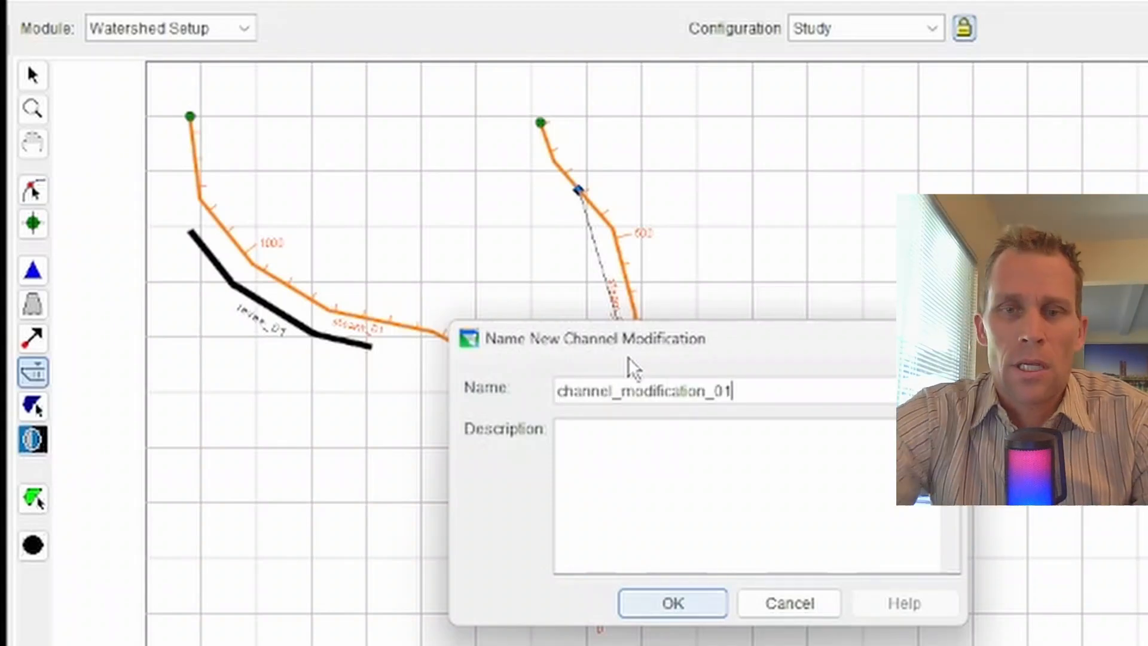
left_click(676, 605)
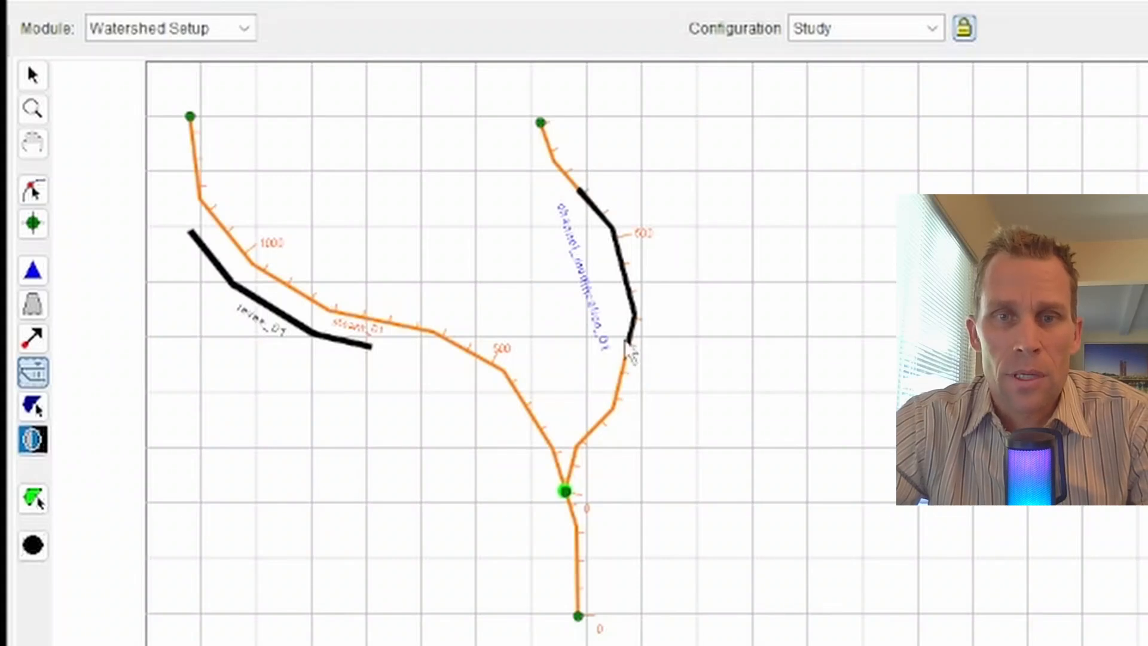
- Edit channel_modification_01 to set its upstream station on steam_02 to 500, apply the change and finish editing its properties
right_click(628, 289)
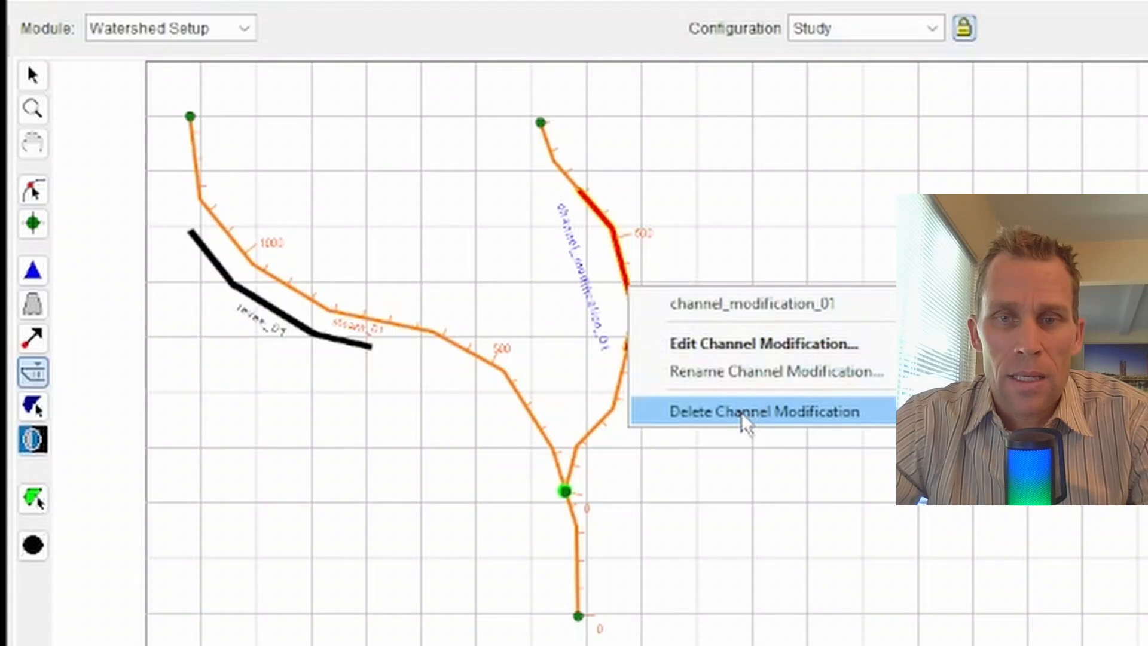
left_click(726, 349)
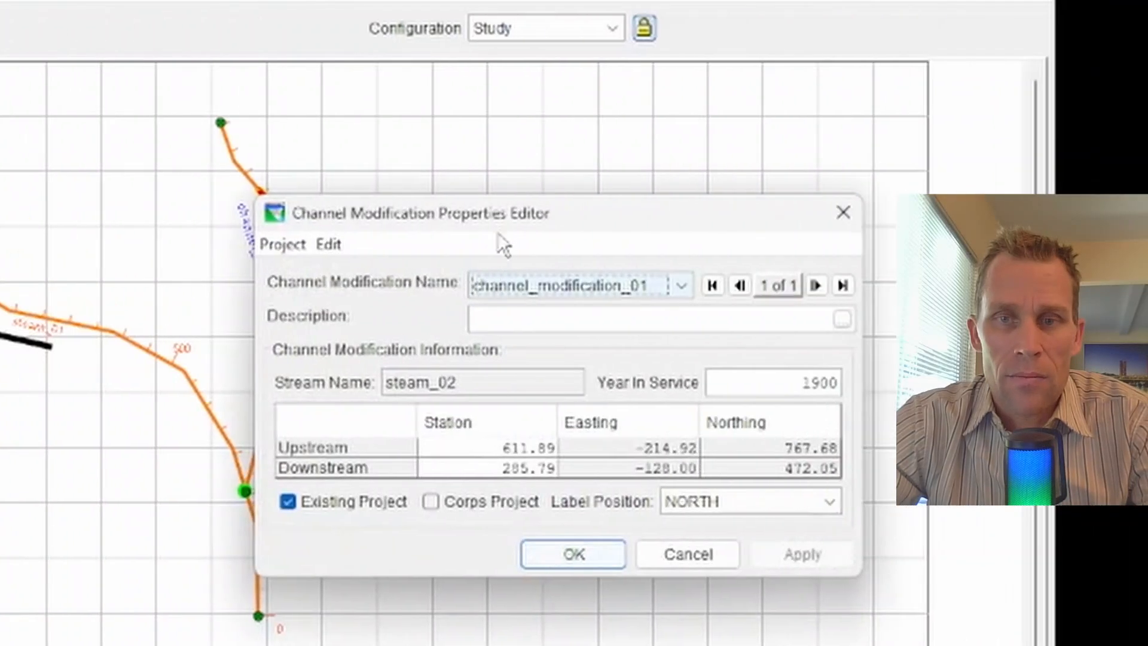
left_click_drag(836, 221, 880, 197)
left_click_drag(564, 196, 603, 189)
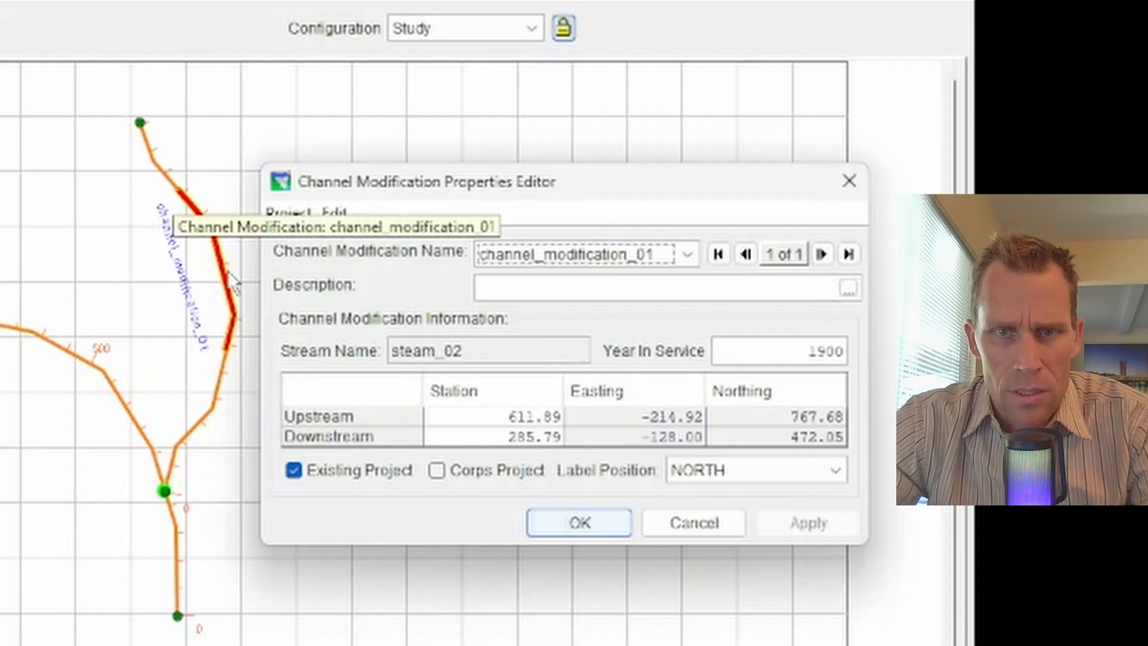
double_click(489, 429)
type("5")
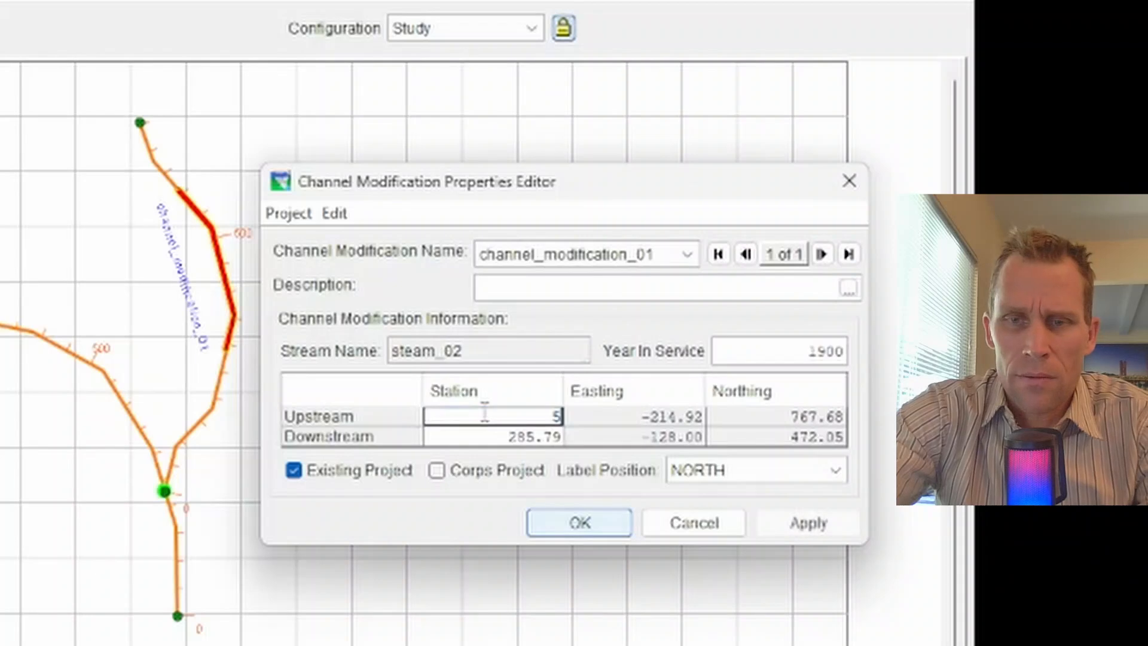
type("00")
key("Tab")
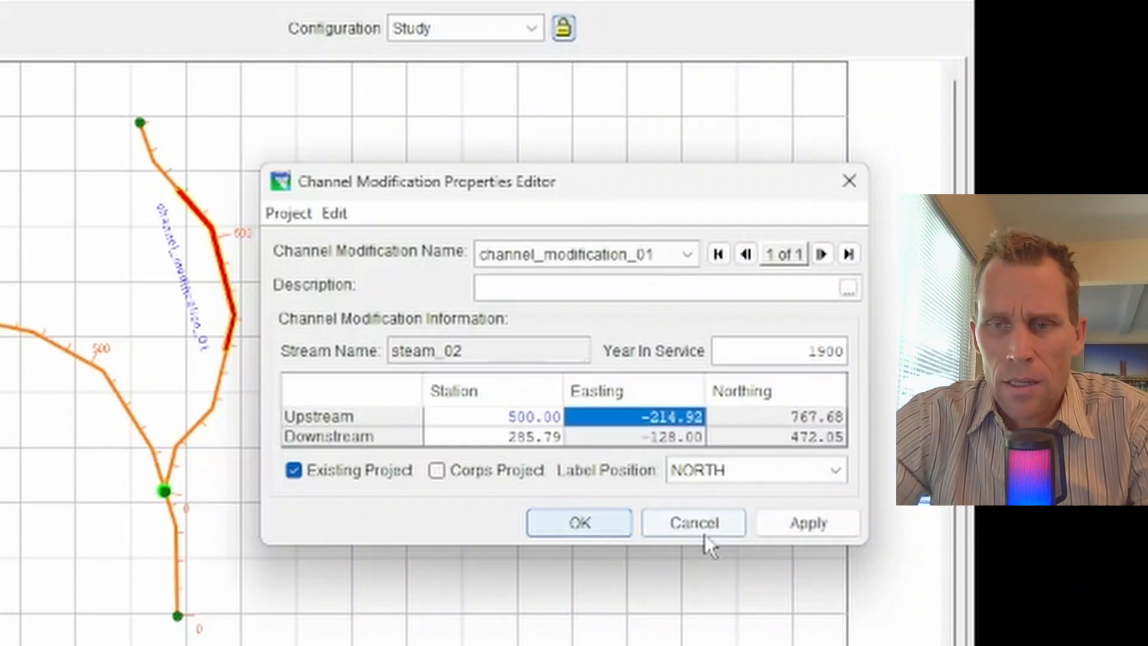
left_click(784, 528)
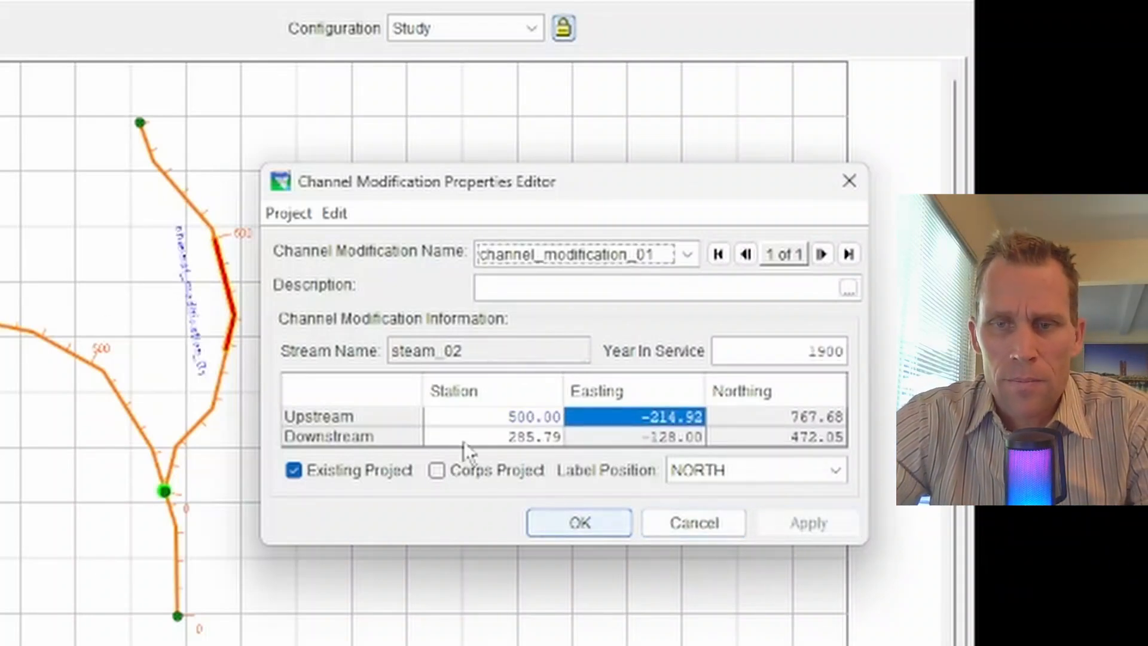
left_click(558, 526)
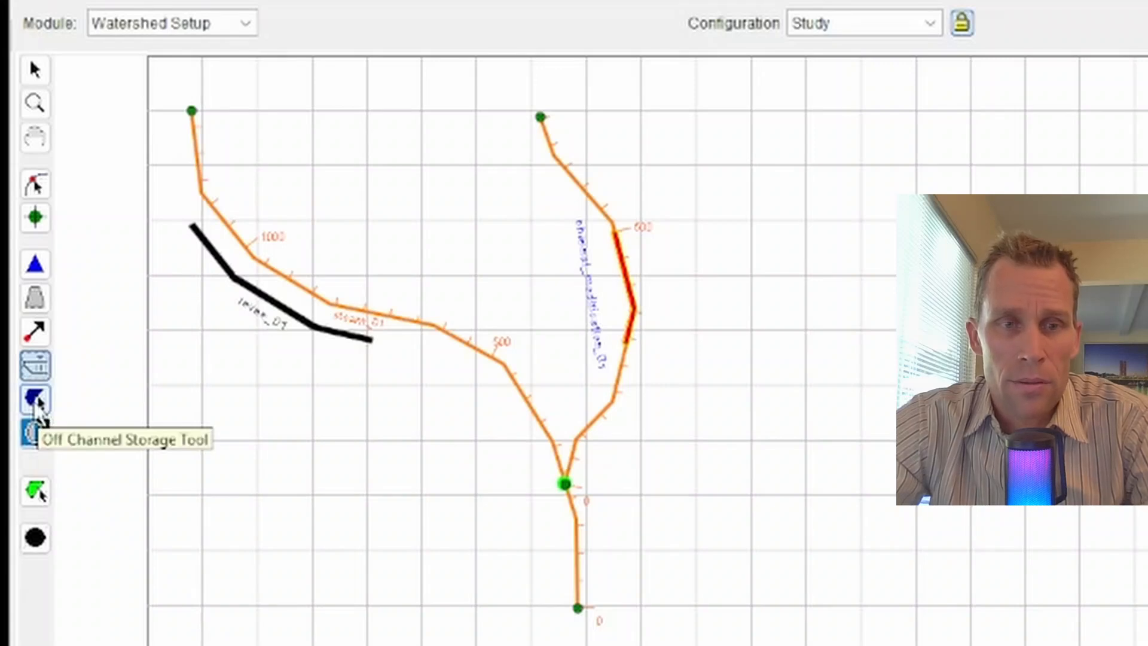
- Draw a nine-point off-channel storage polygon in the open area between the upper reaches of steam_01 and steam_02
left_click(36, 401)
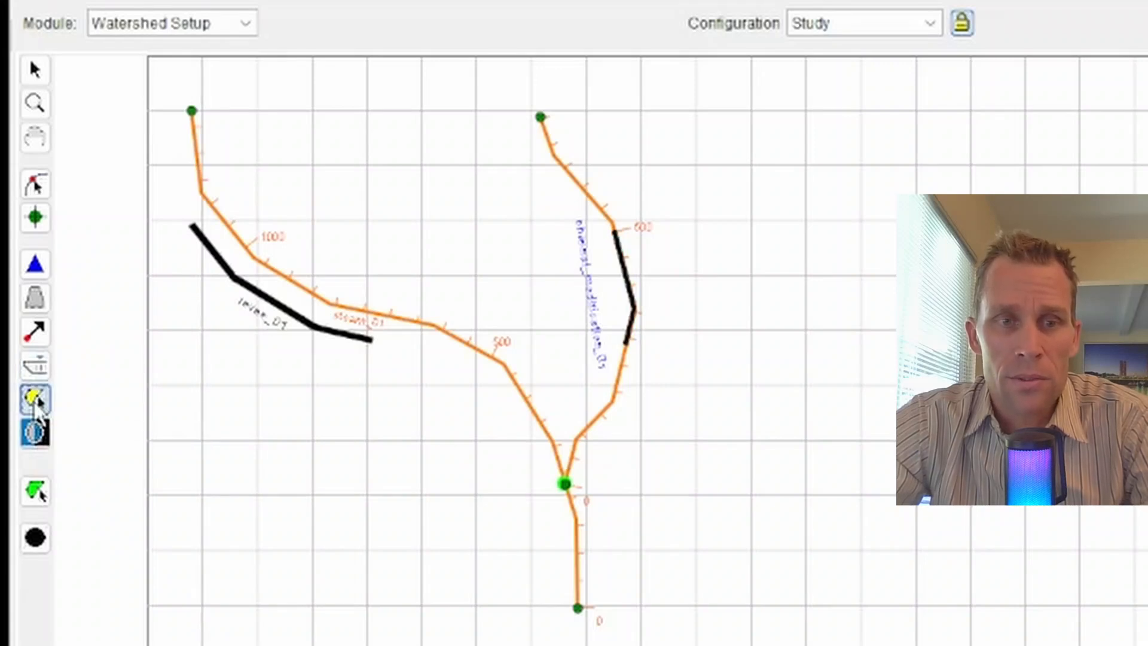
left_click(339, 124)
left_click(315, 149)
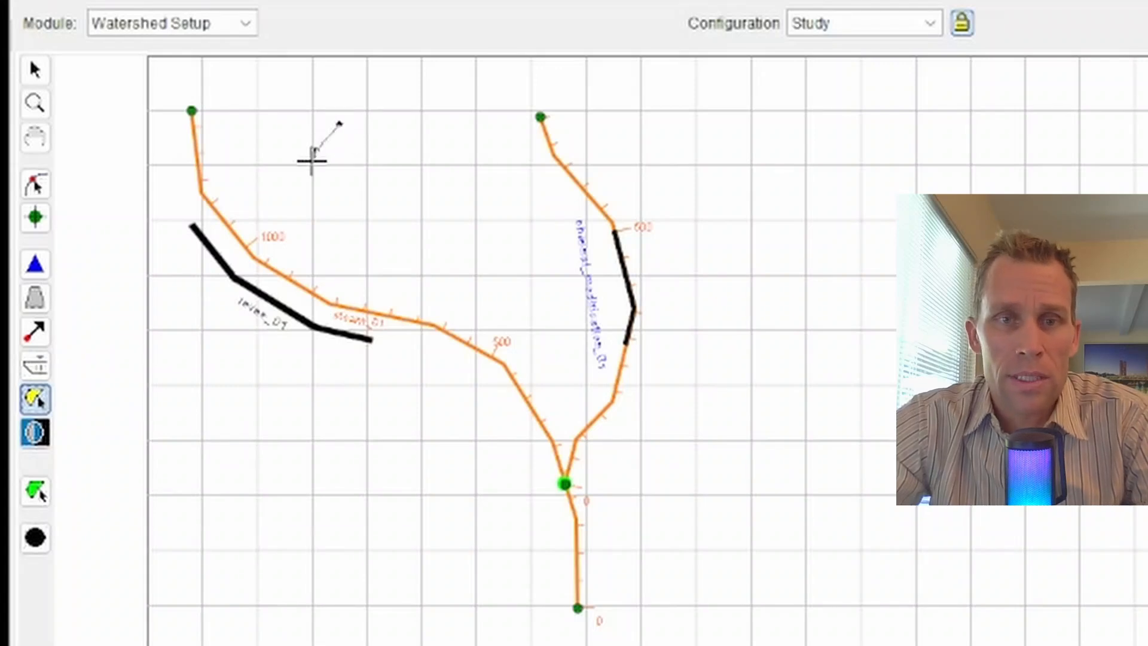
left_click(308, 195)
left_click(339, 227)
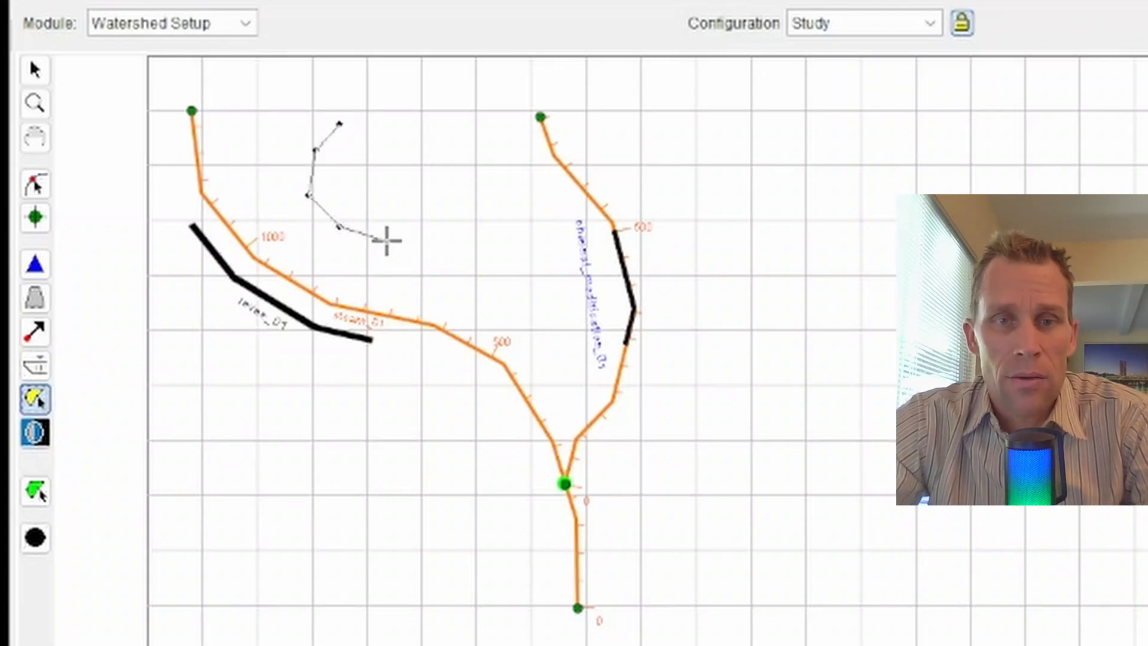
left_click(387, 241)
left_click(412, 228)
left_click(427, 191)
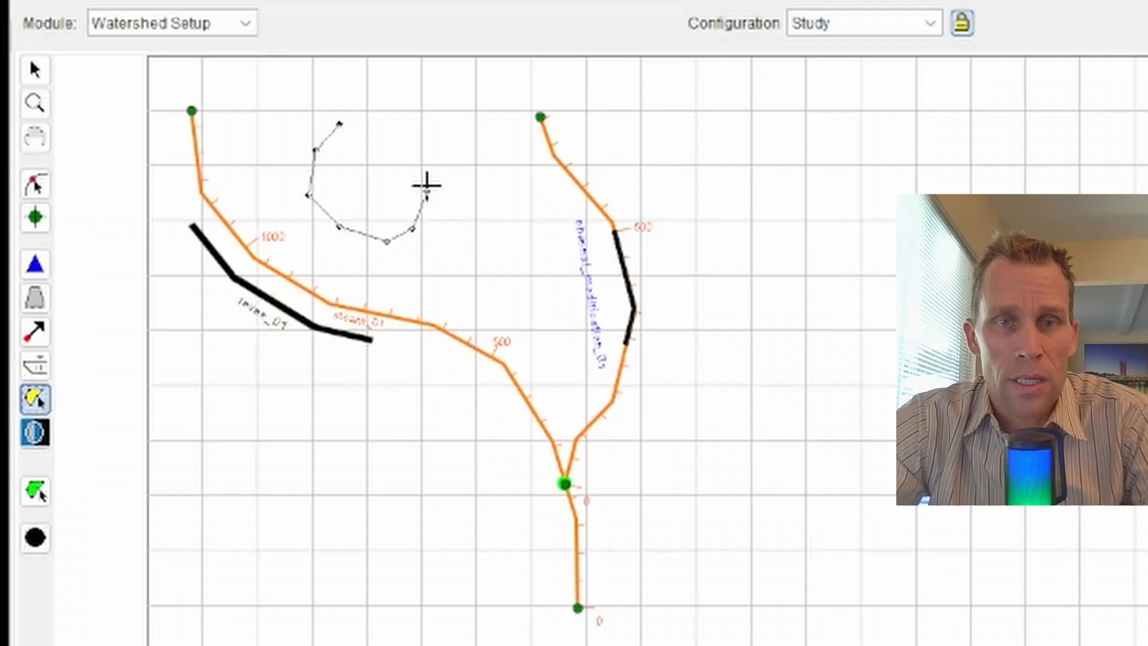
left_click(412, 154)
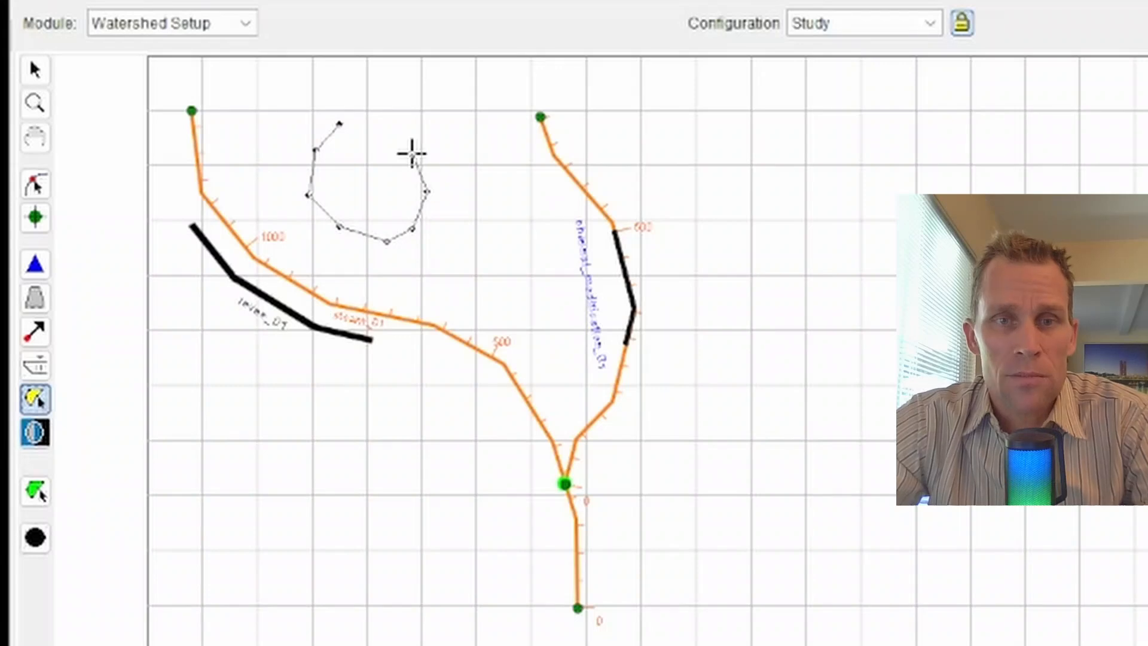
double_click(376, 128)
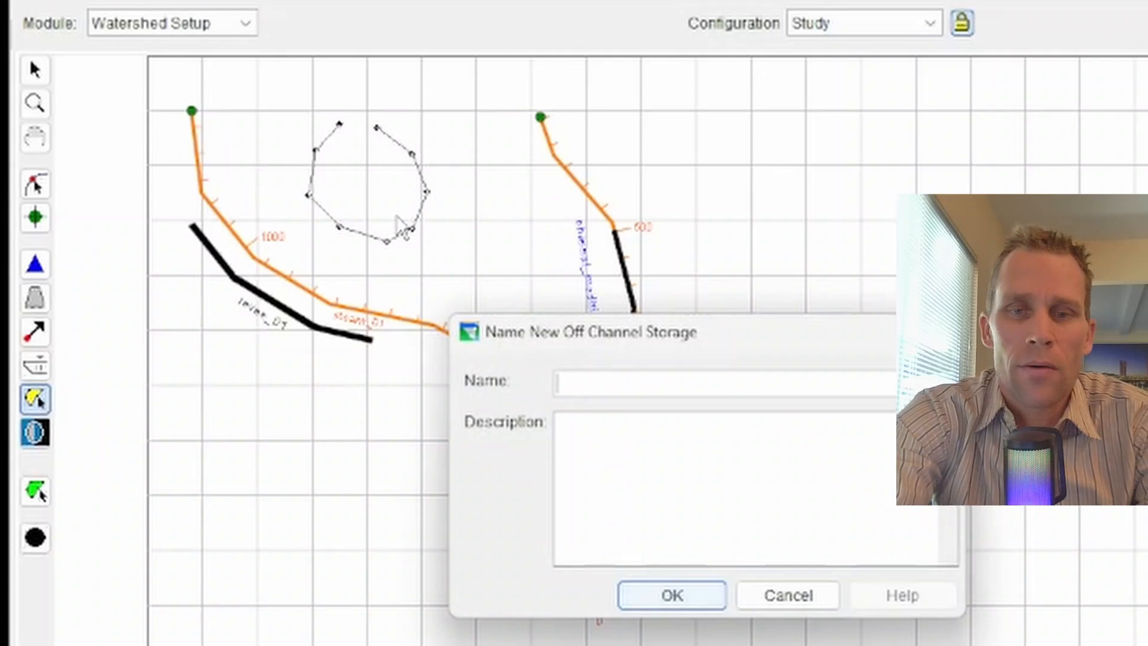
- Name the new off-channel storage area off_channel_storage_01 and confirm it
type("o")
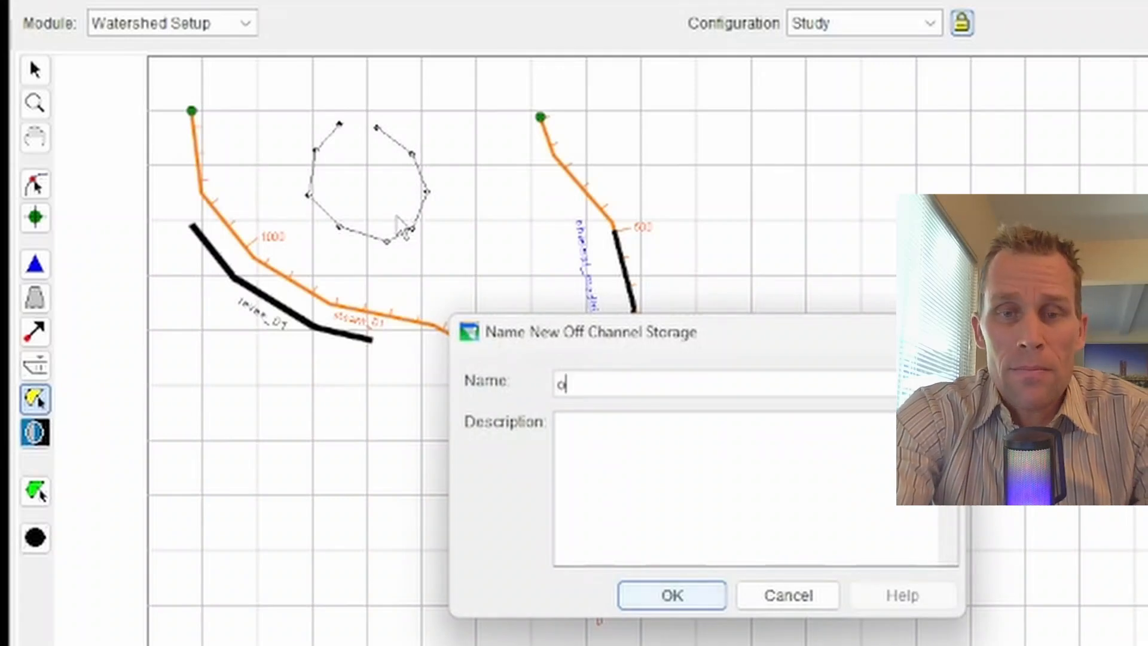
type("ff_channel_storage_01")
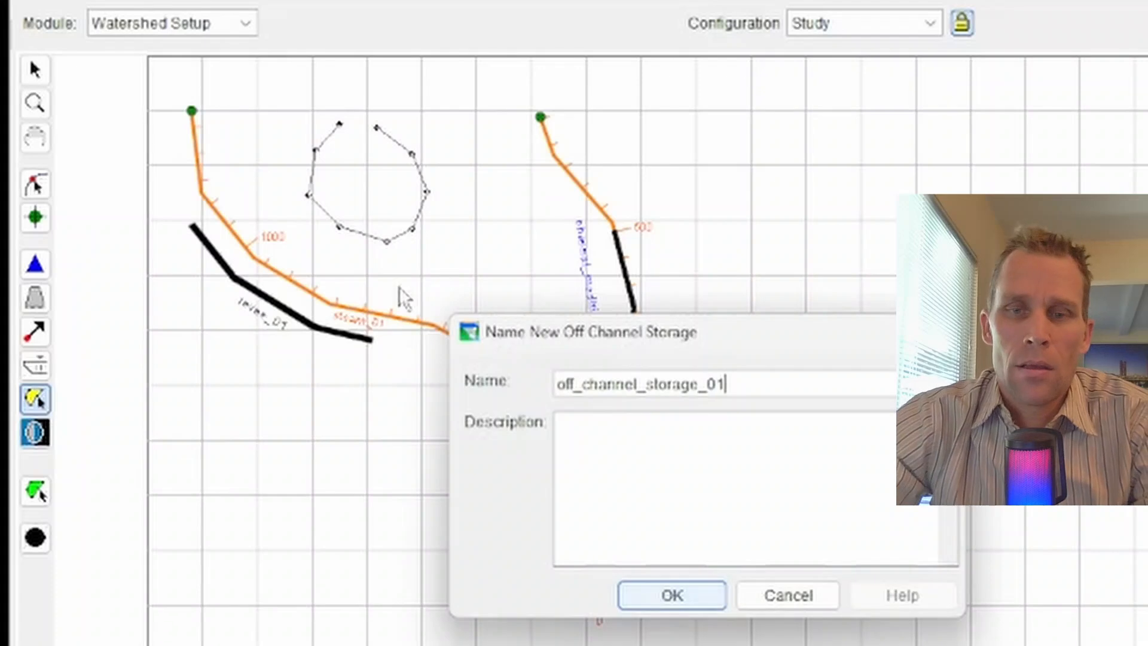
left_click(672, 596)
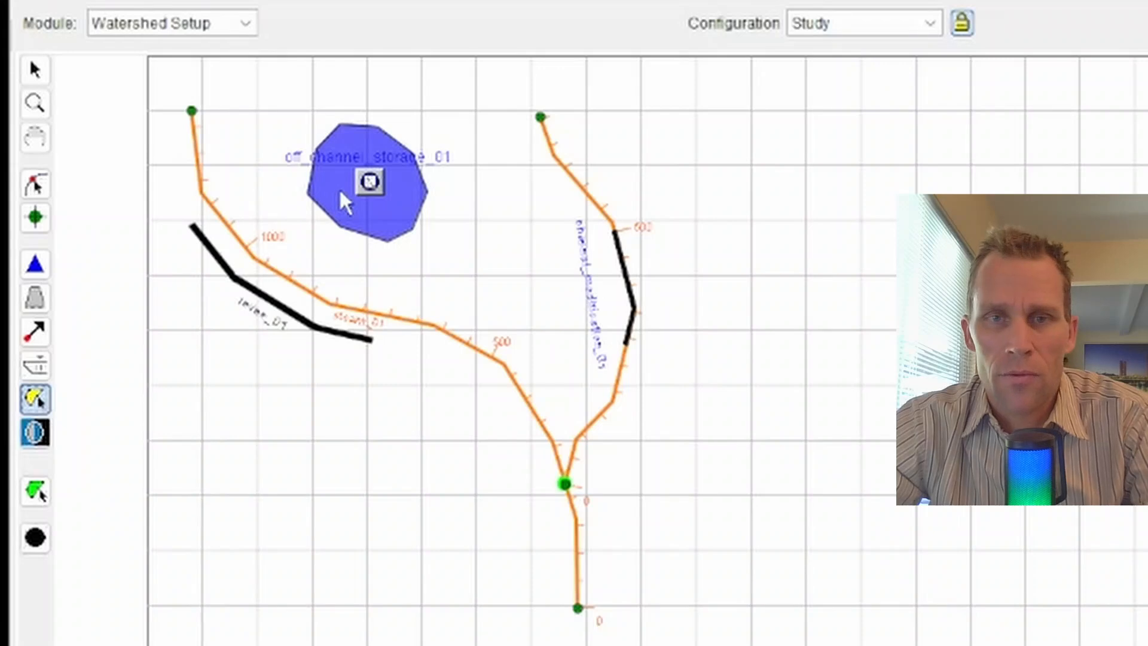
- Examine the stream, label position and project settings in off_channel_storage_01's properties
right_click(381, 210)
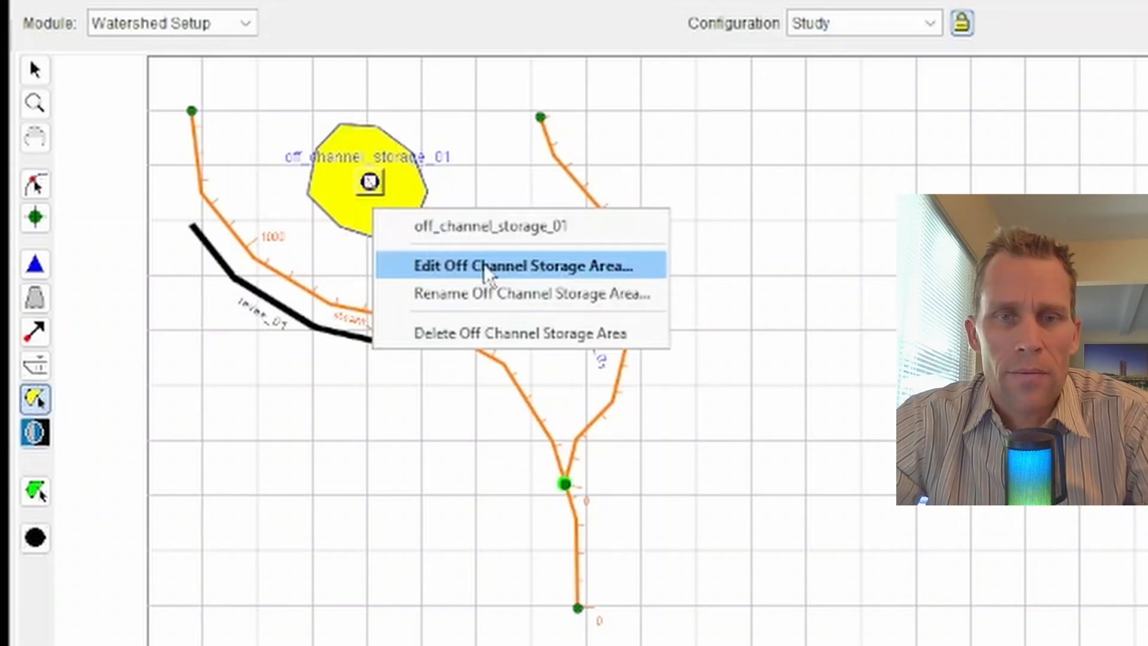
left_click(534, 268)
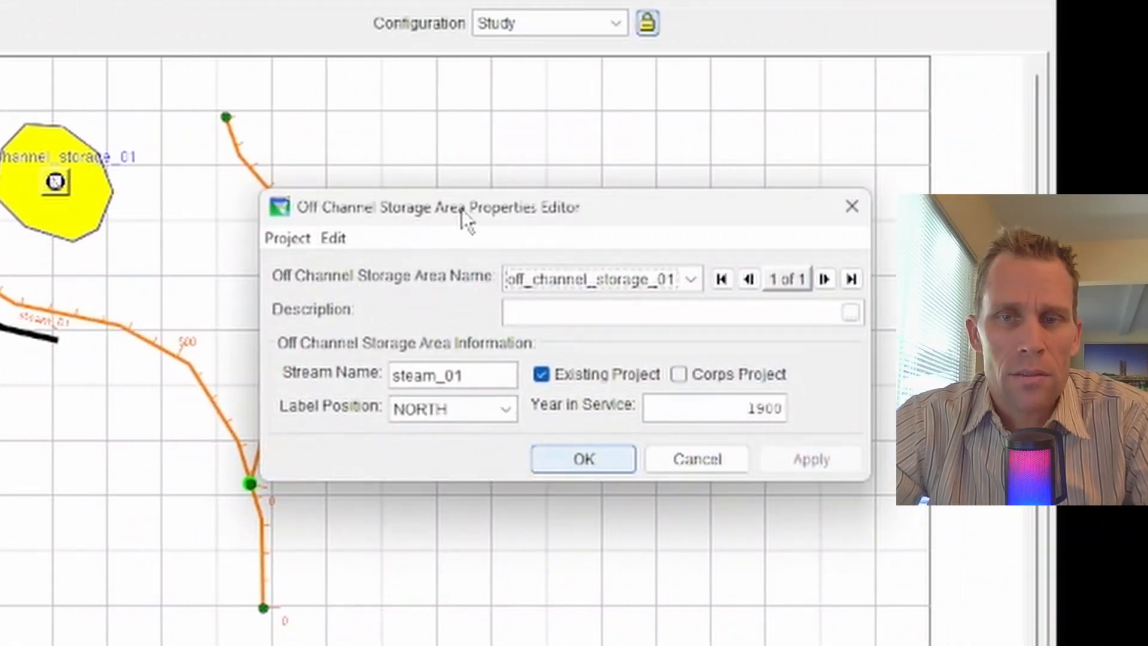
left_click(594, 464)
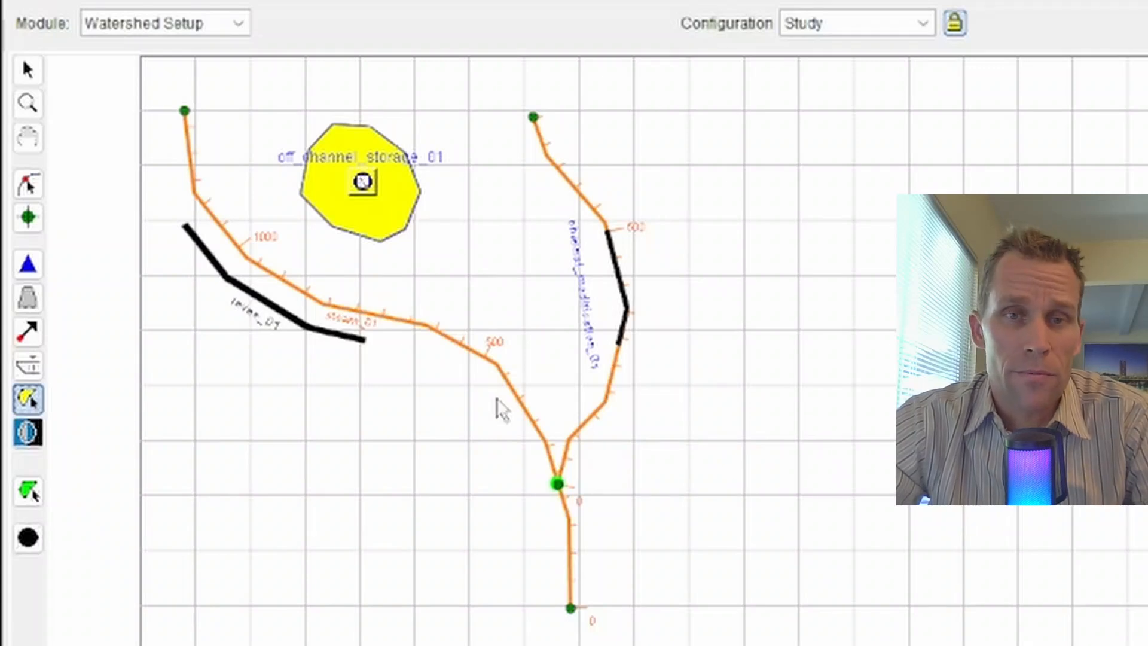
- Place an Other Project south of steam_01, west of the stream junction, and name it pump_station_01
left_click(28, 438)
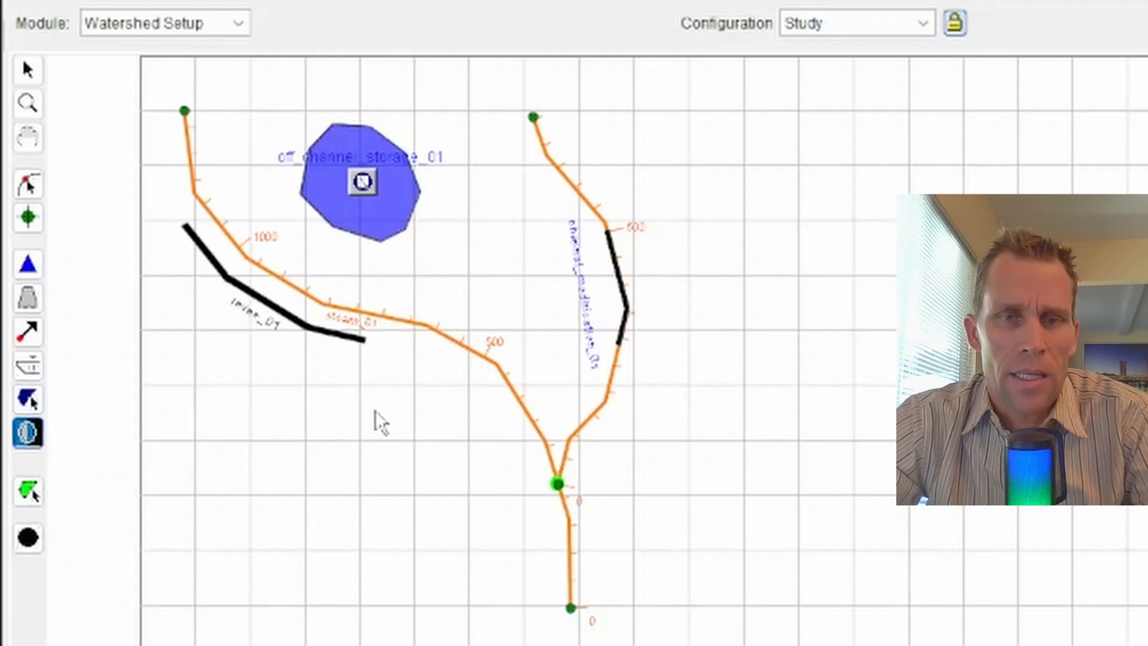
left_click(410, 413)
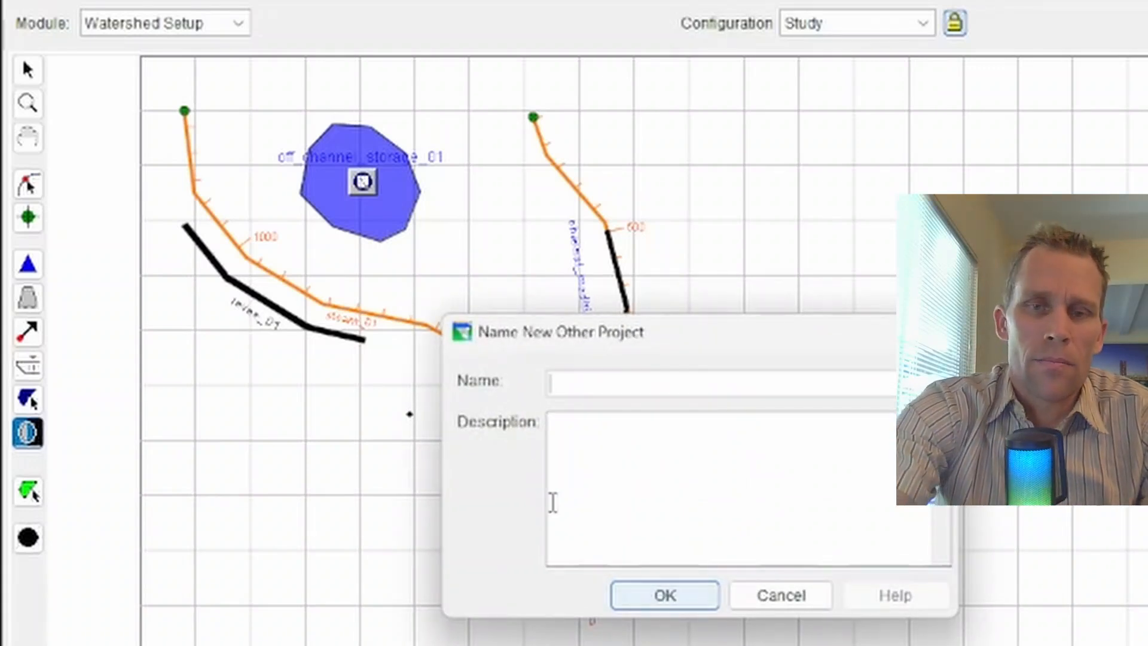
type("pump_station_")
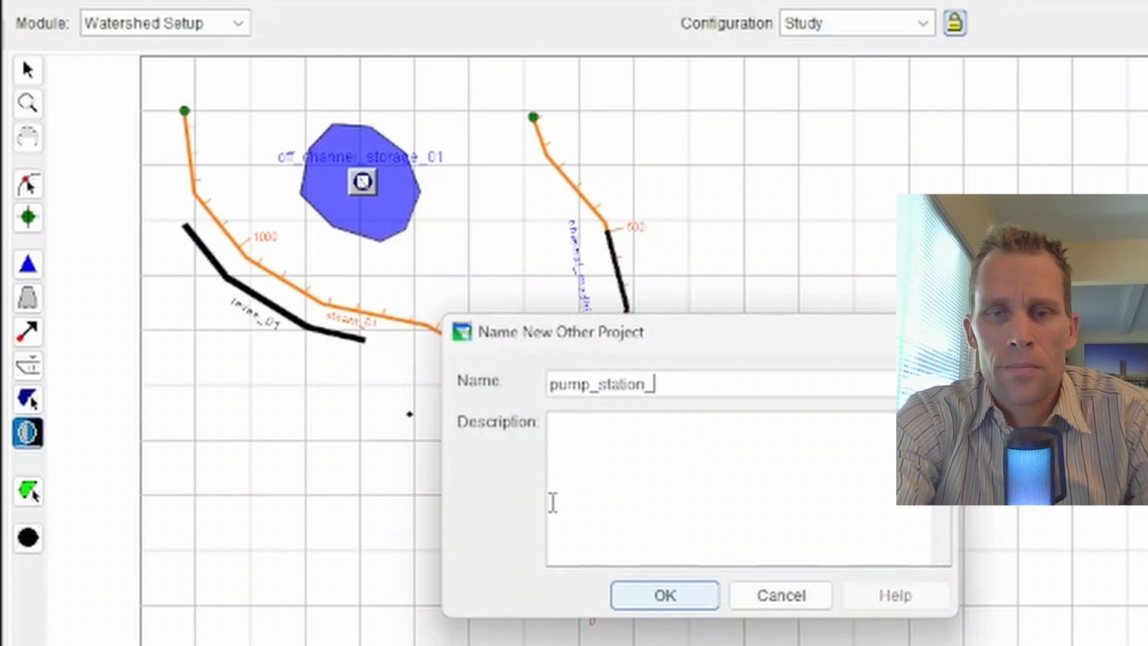
type("01")
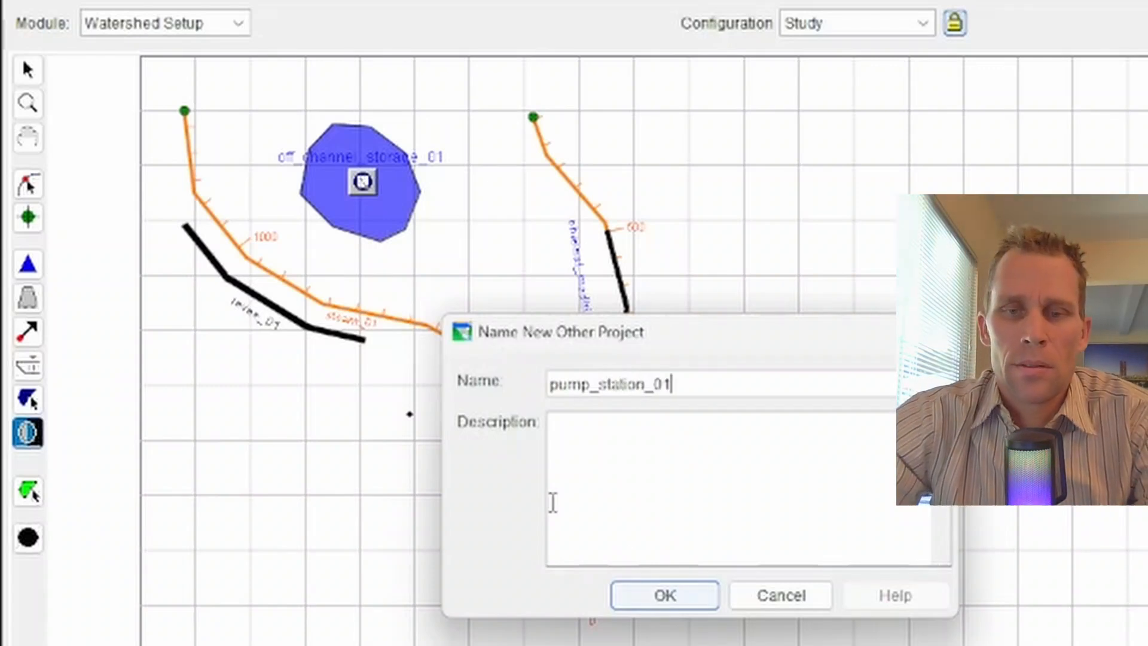
left_click(663, 596)
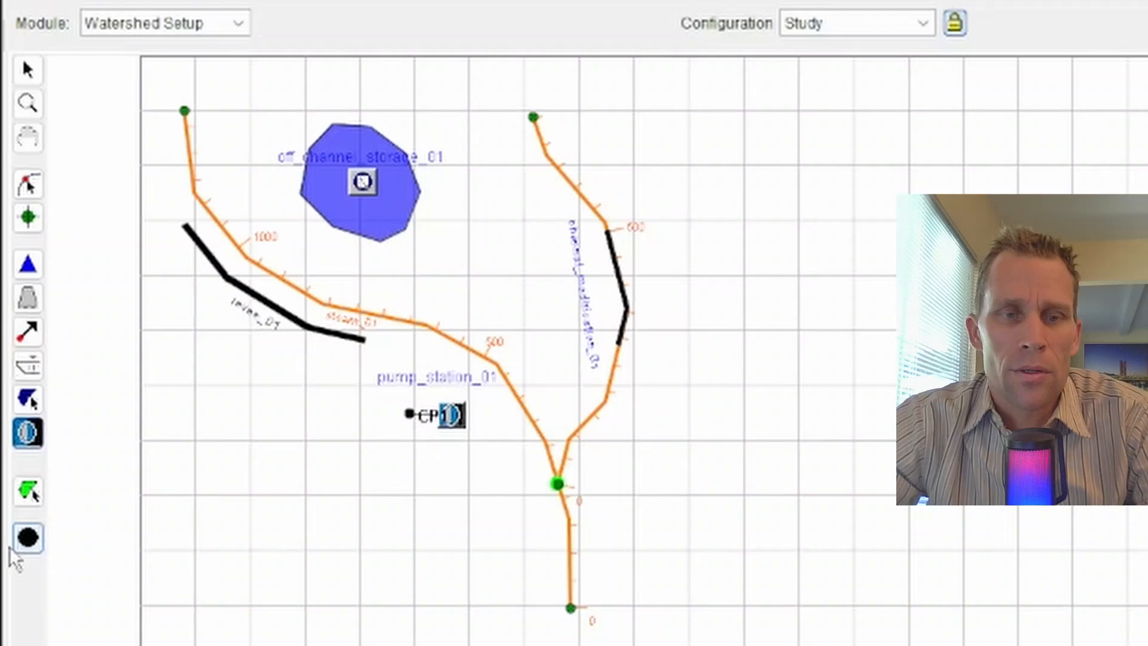
- Examine the properties of computation point CP1 associated with pump_station_01
right_click(410, 414)
left_click(455, 471)
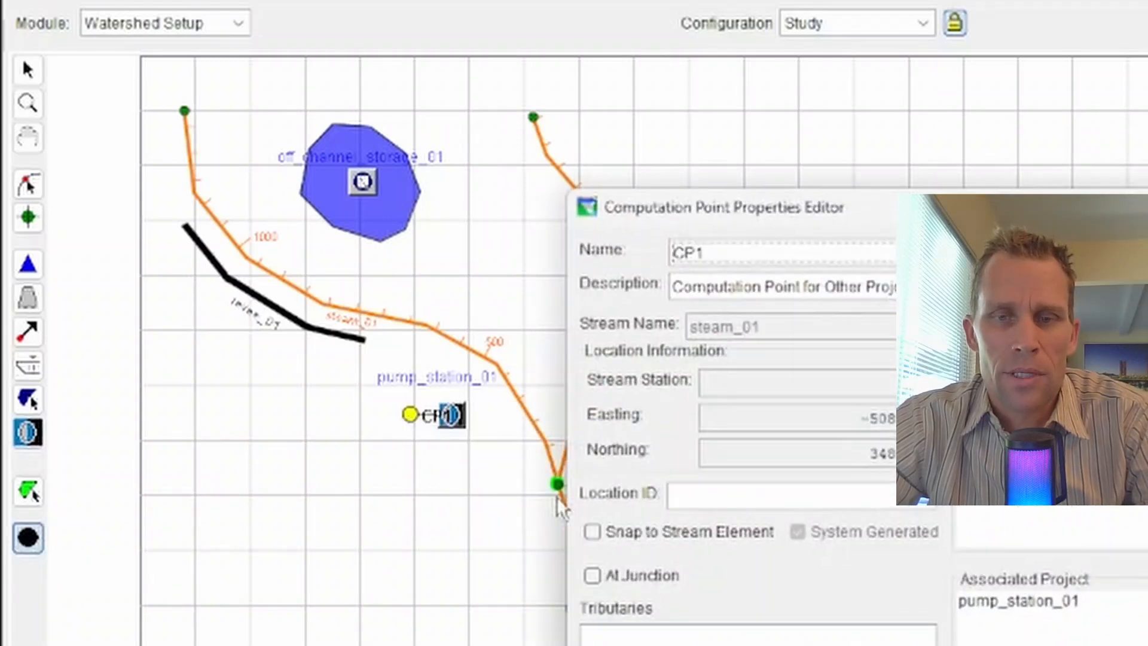
key("Escape")
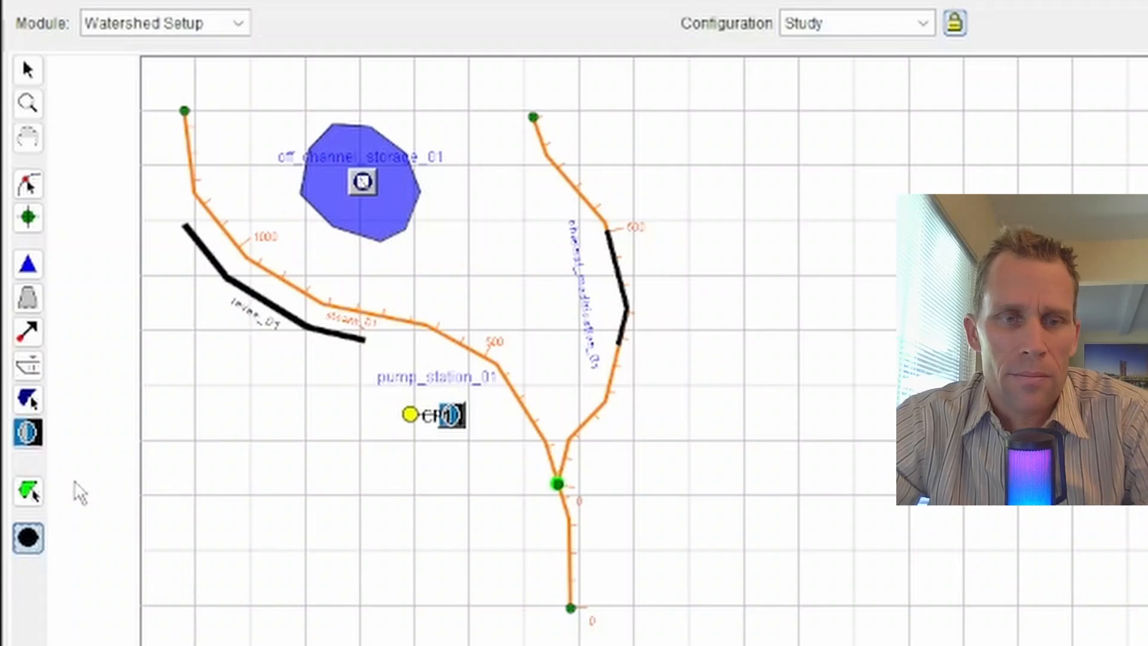
- Examine pump_station_01's project information and computation point settings in its properties
left_click(29, 443)
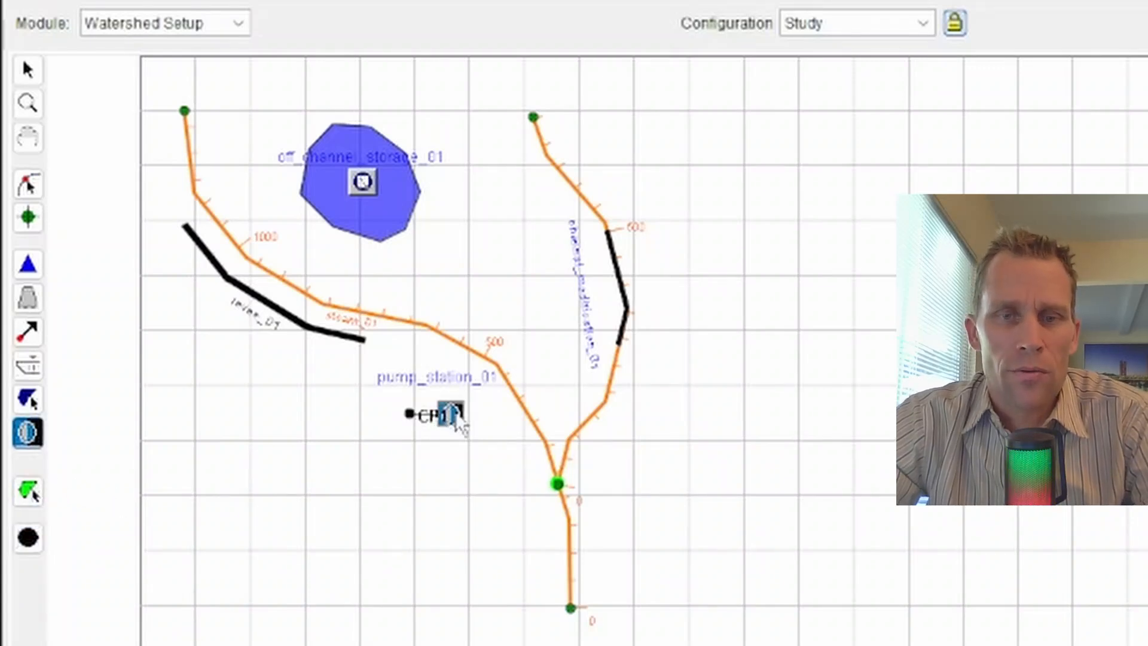
right_click(449, 415)
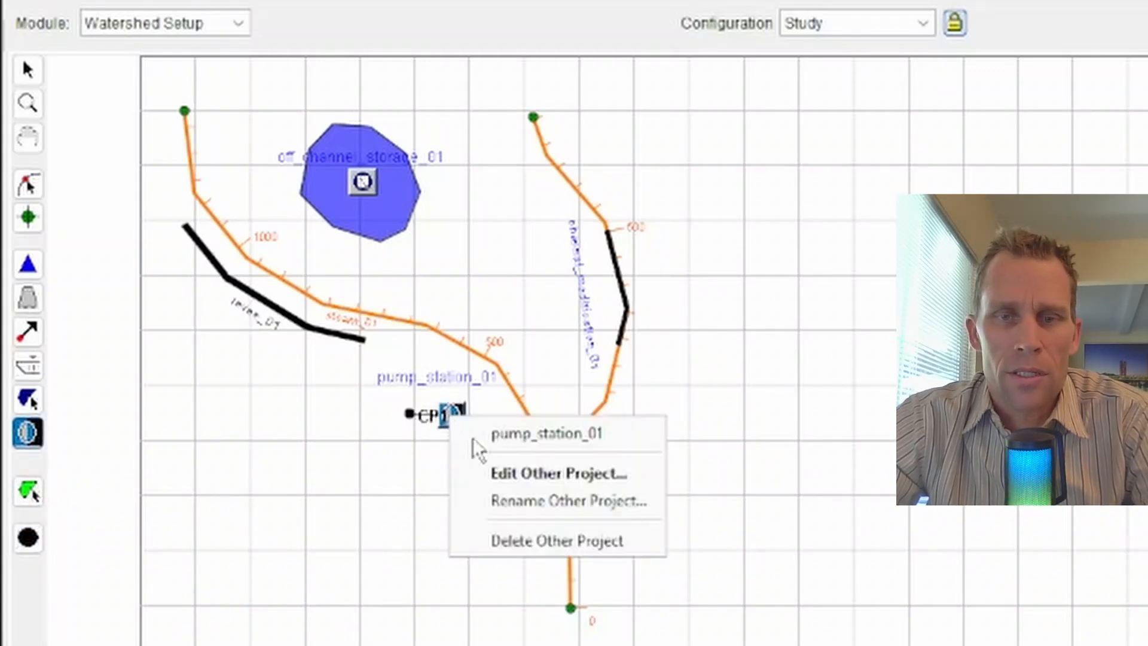
left_click(504, 473)
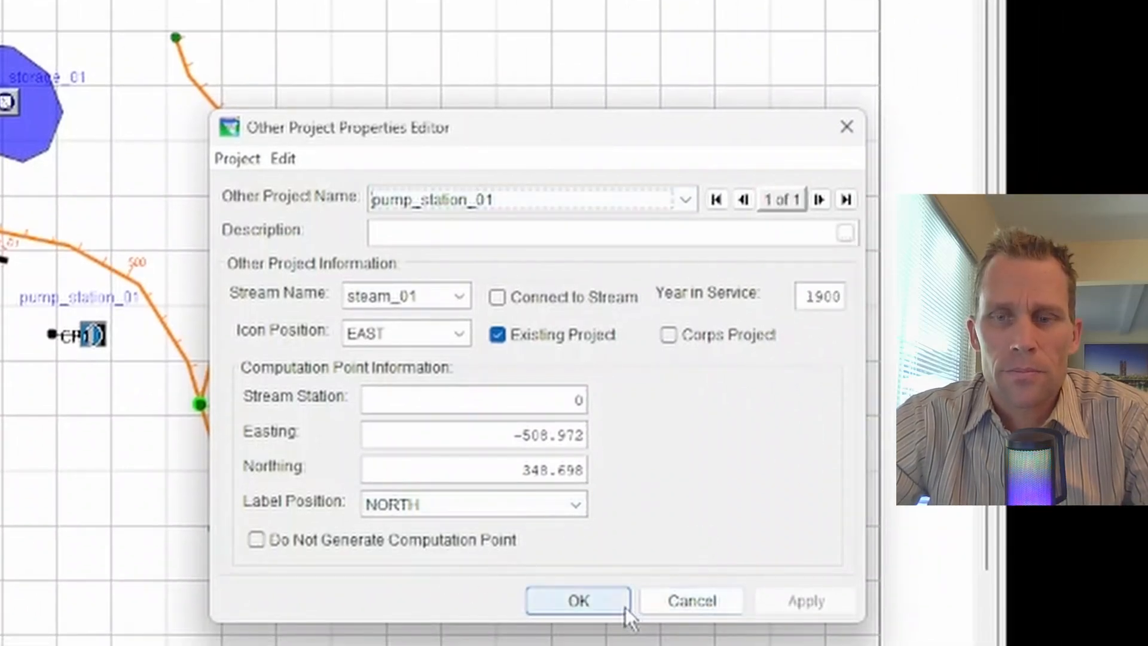
left_click(594, 603)
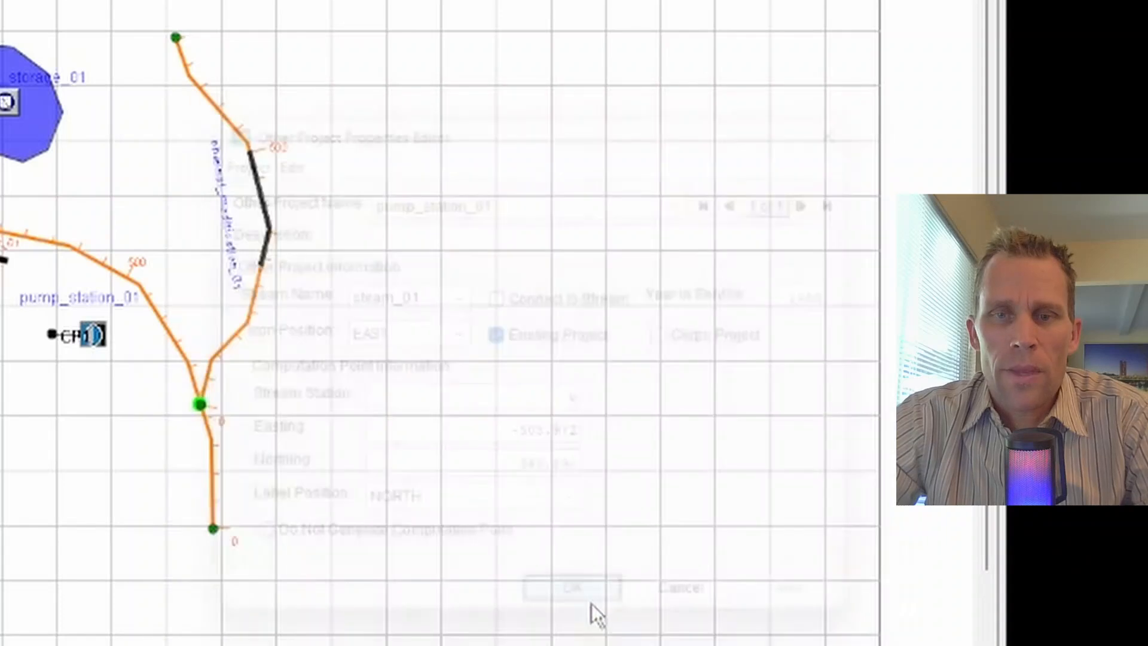